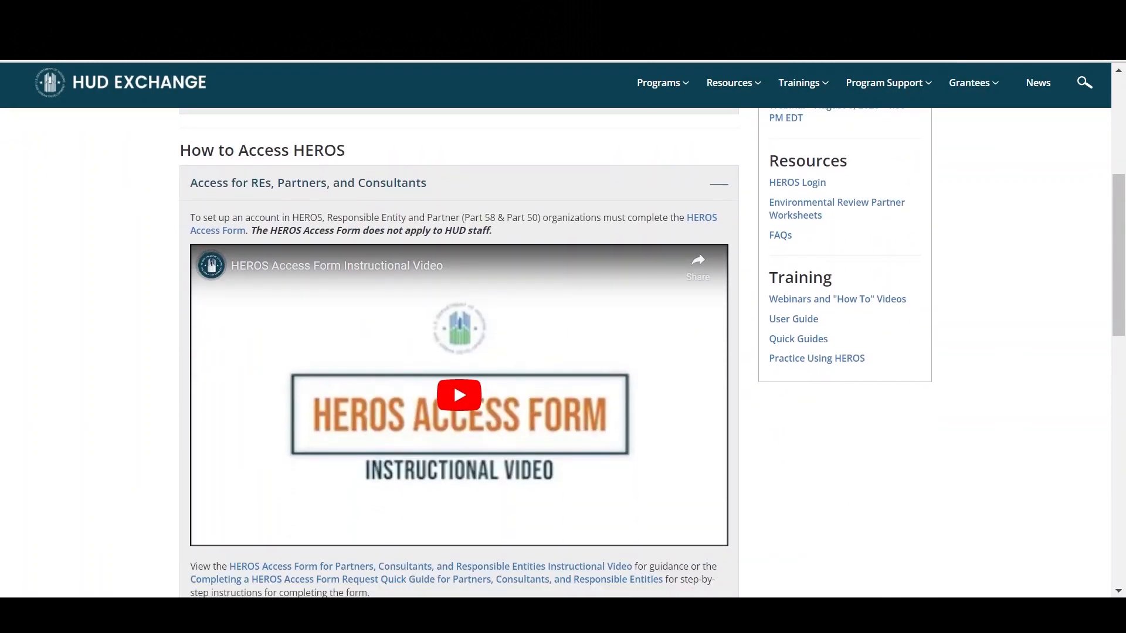
{"action": "scroll", "coordinate": [653, 353], "scroll_direction": "down", "scroll_amount": 1}
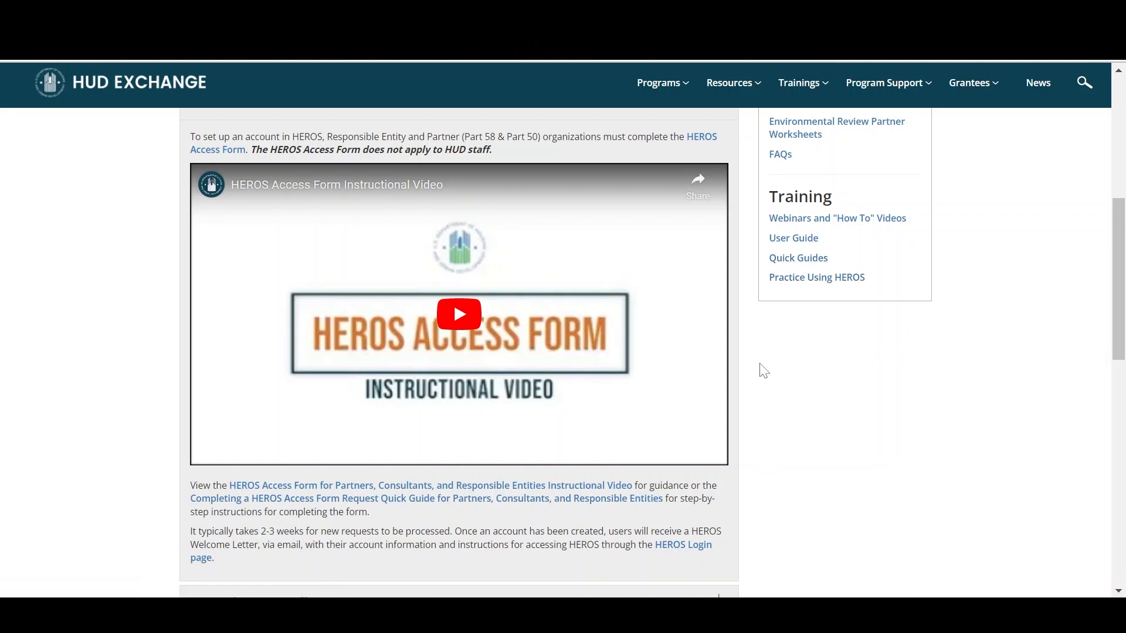
Step: Open the HEROS Login page from the resources on the HUD Exchange HEROS page
{"action": "scroll", "coordinate": [764, 371], "scroll_direction": "up", "scroll_amount": 2}
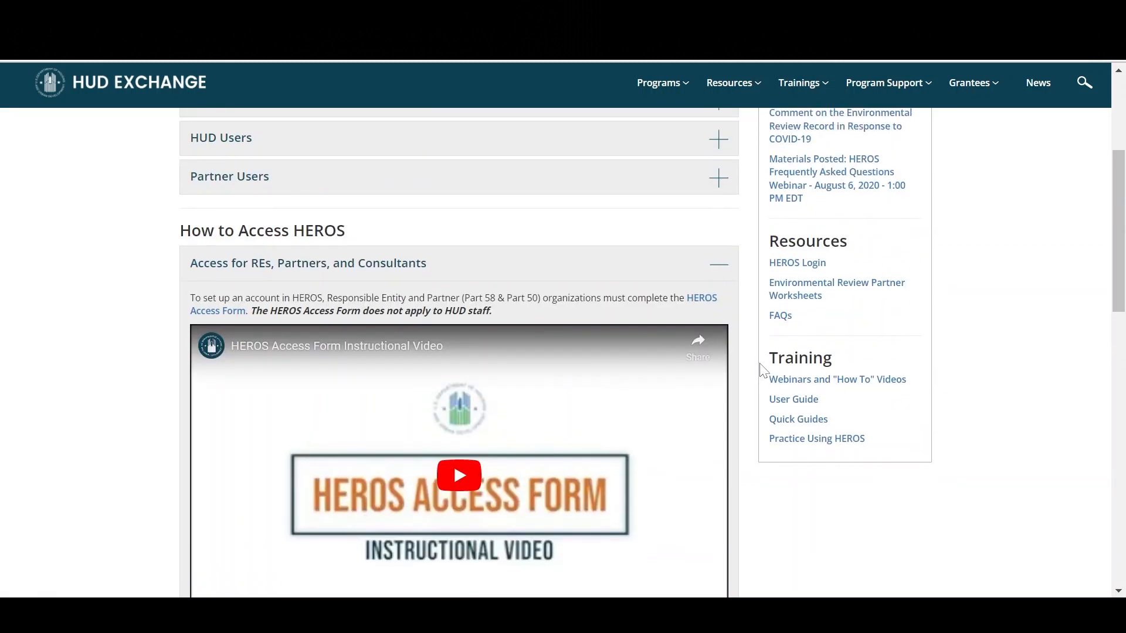
{"action": "left_click", "coordinate": [807, 268]}
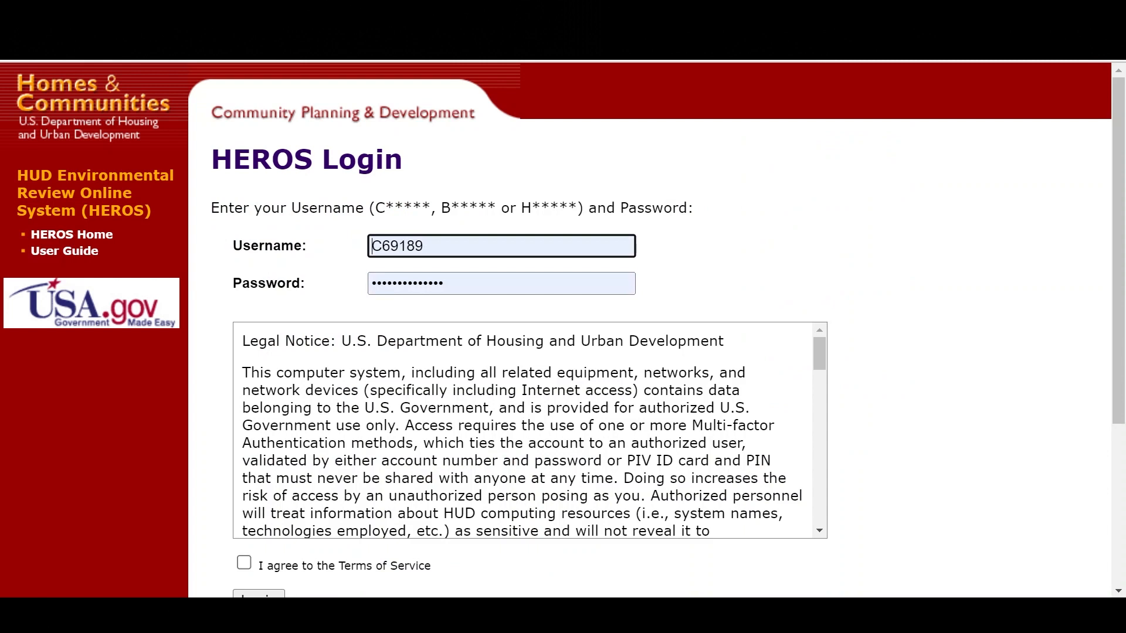
Step: Agree to the Terms of Service and log in to HEROS with the prefilled credentials
{"action": "scroll", "coordinate": [530, 430], "scroll_direction": "down", "scroll_amount": 1}
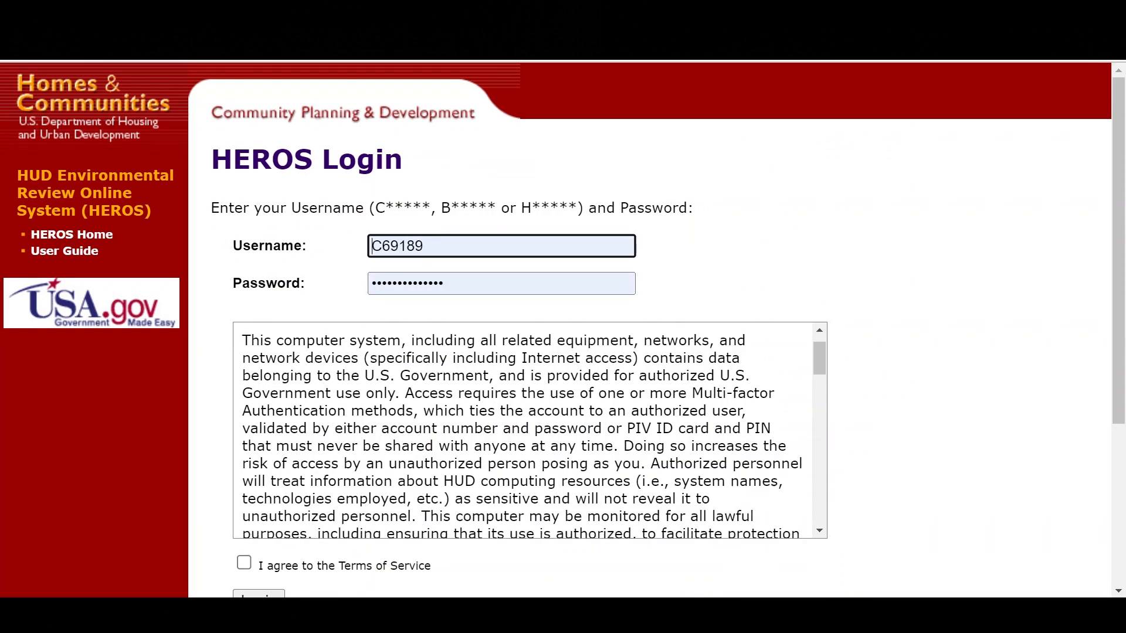
{"action": "left_click", "coordinate": [243, 565]}
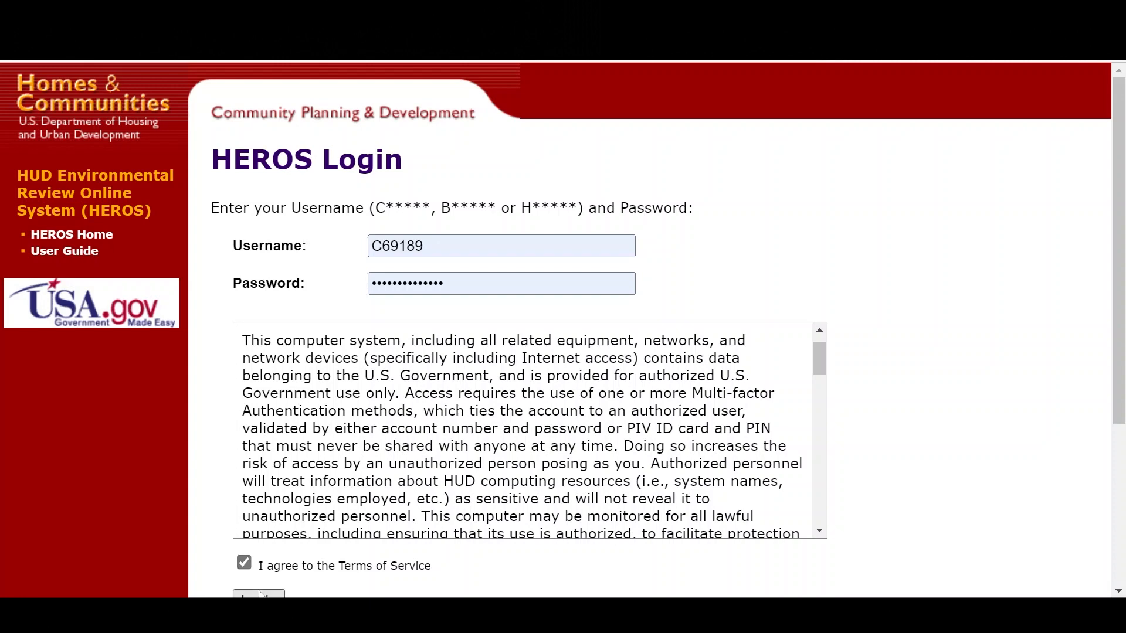
{"action": "scroll", "coordinate": [355, 584], "scroll_direction": "down", "scroll_amount": 1}
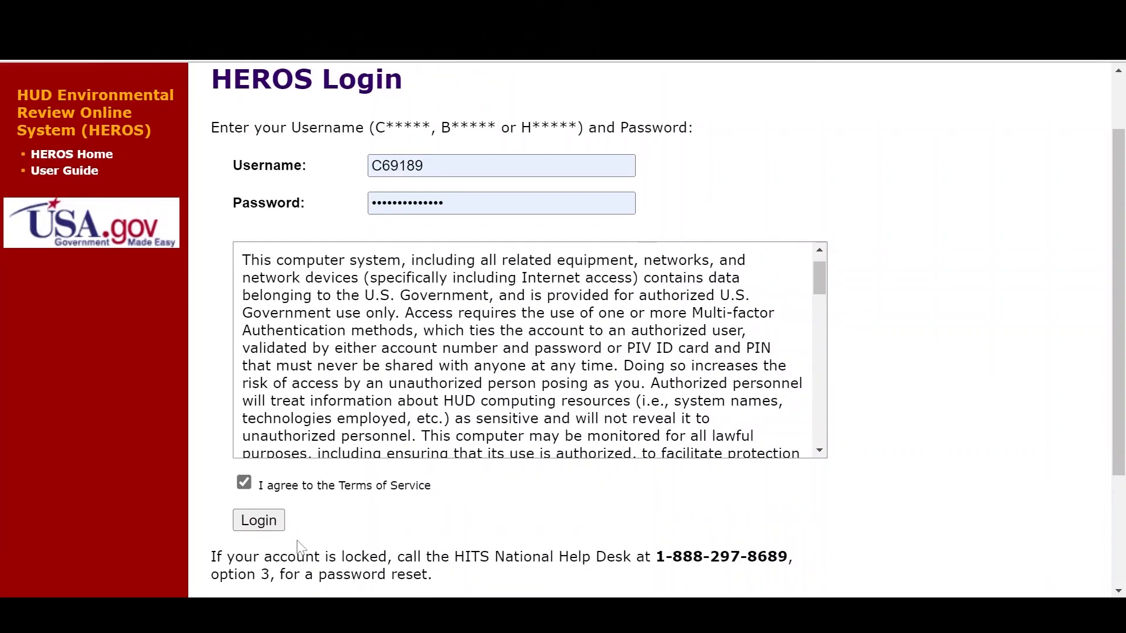
{"action": "left_click", "coordinate": [273, 527]}
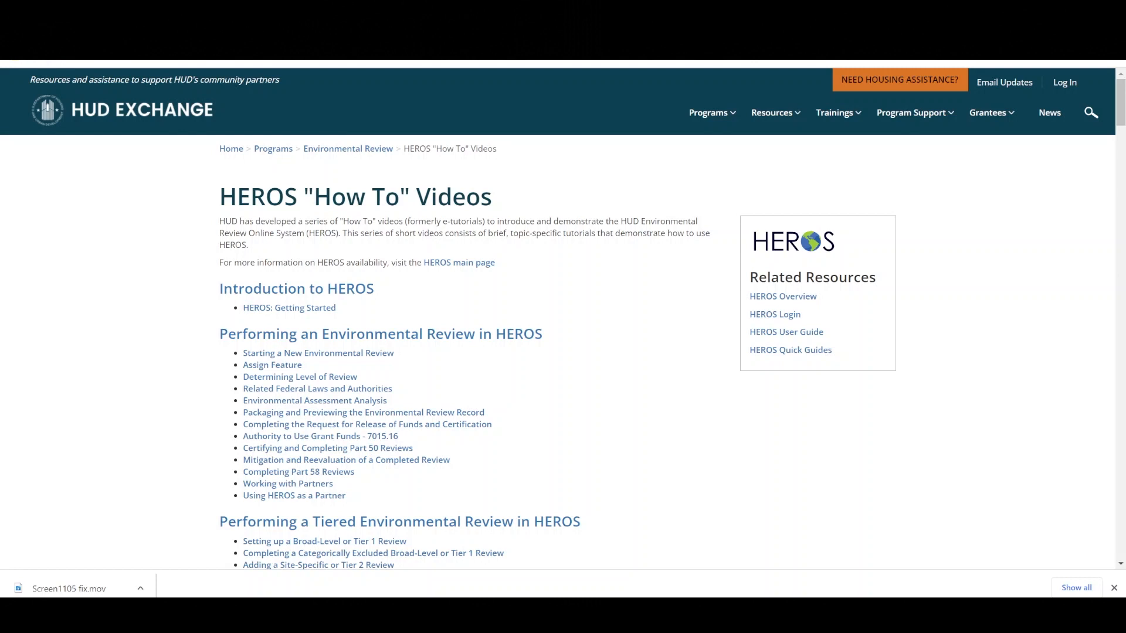
{"action": "scroll", "coordinate": [563, 322], "scroll_direction": "down", "scroll_amount": 5}
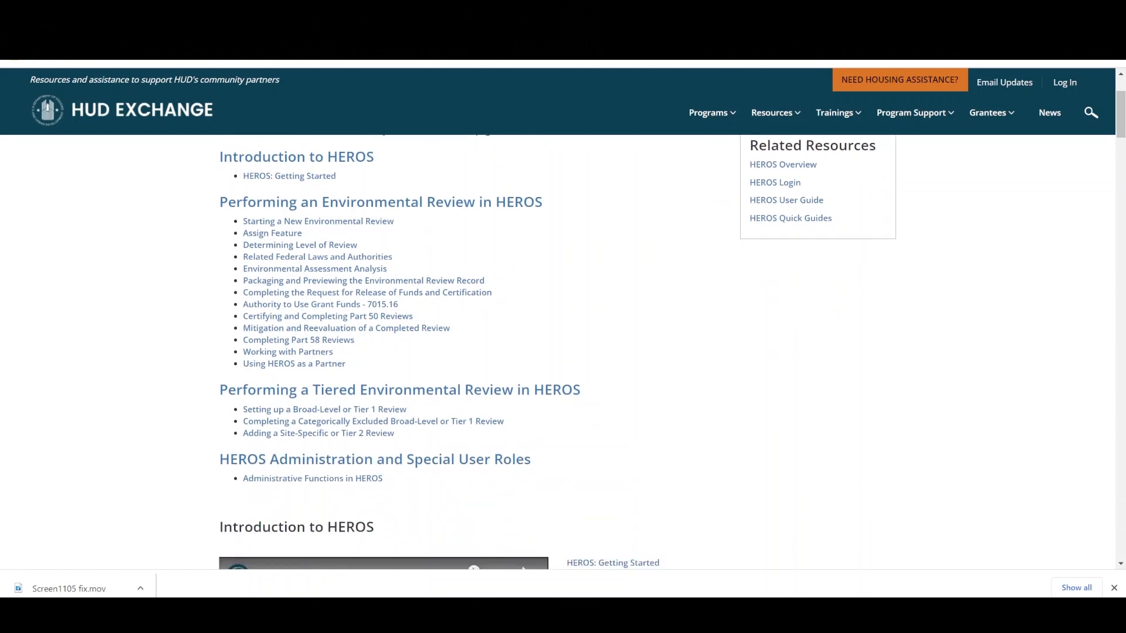
{"action": "scroll", "coordinate": [563, 323], "scroll_direction": "down", "scroll_amount": 5}
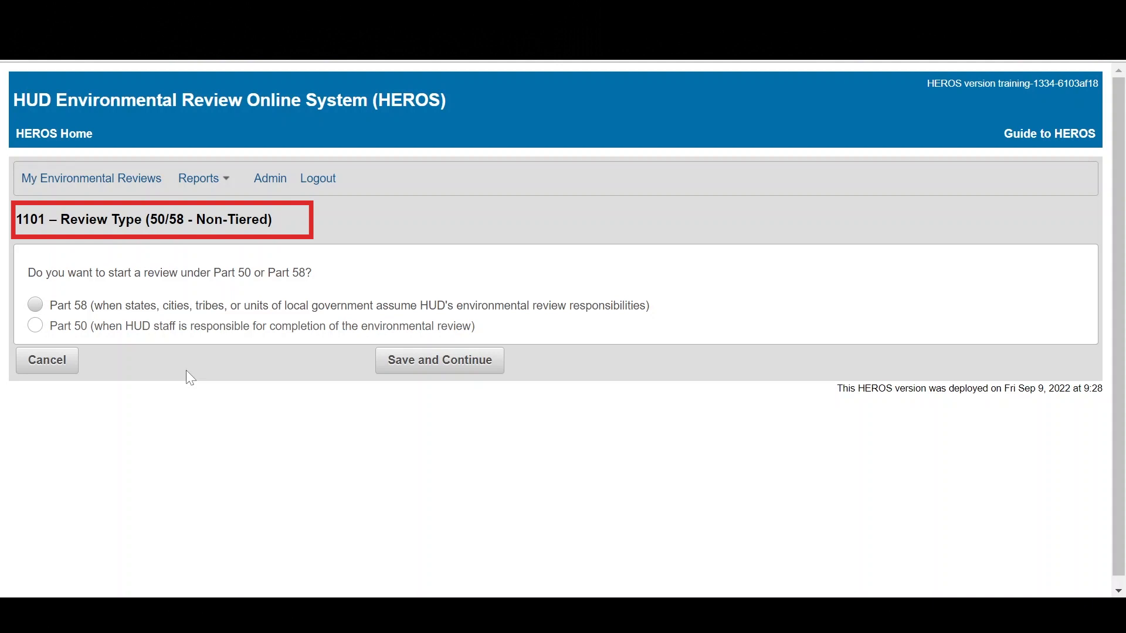
Step: Choose Part 58 as the review type for the new non-tiered review, then save and continue
{"action": "left_click", "coordinate": [37, 304]}
{"action": "left_click", "coordinate": [423, 369]}
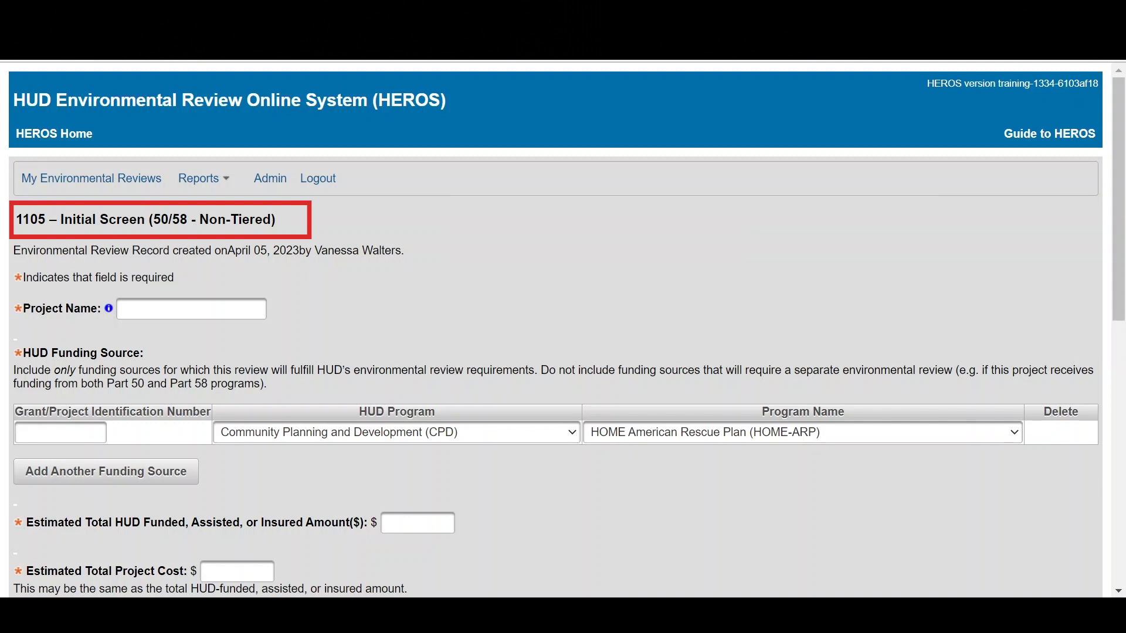
Step: Enter Denver-HOME-ARP-TBRA/Support-Services as the project name on the Initial Screen
{"action": "left_click", "coordinate": [130, 310]}
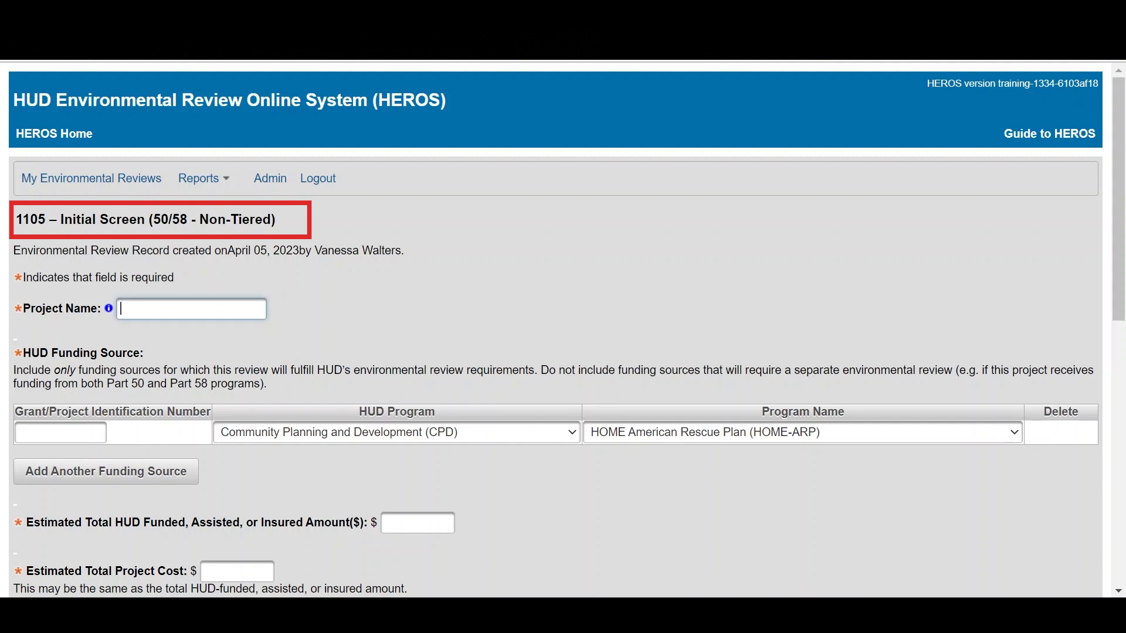
{"action": "key", "text": "ctrl+v"}
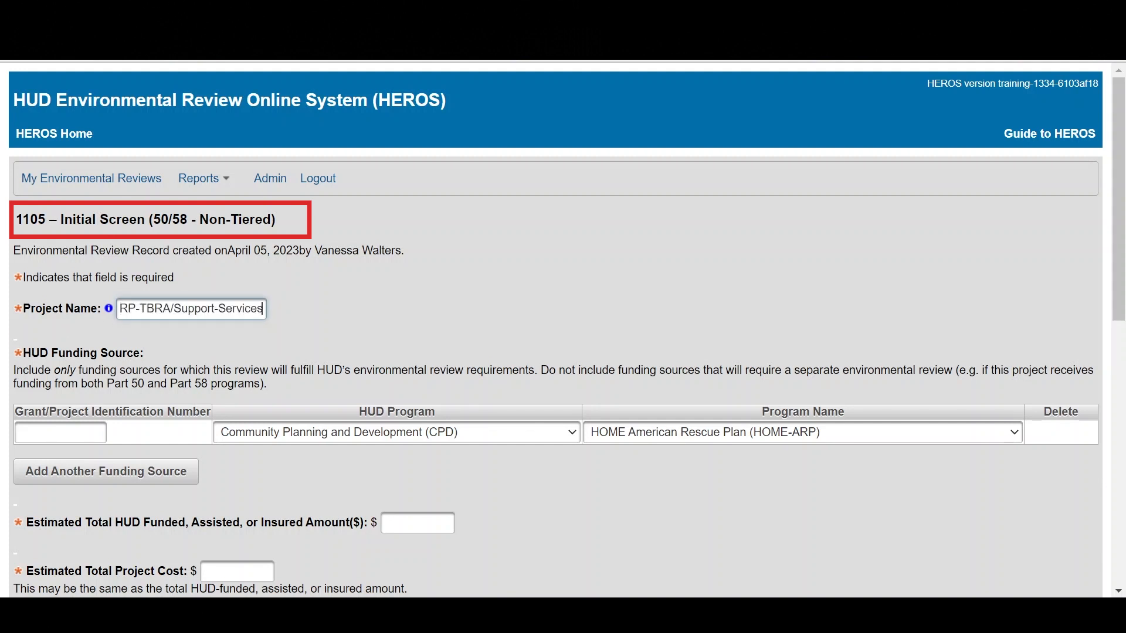
{"action": "key", "text": "Tab"}
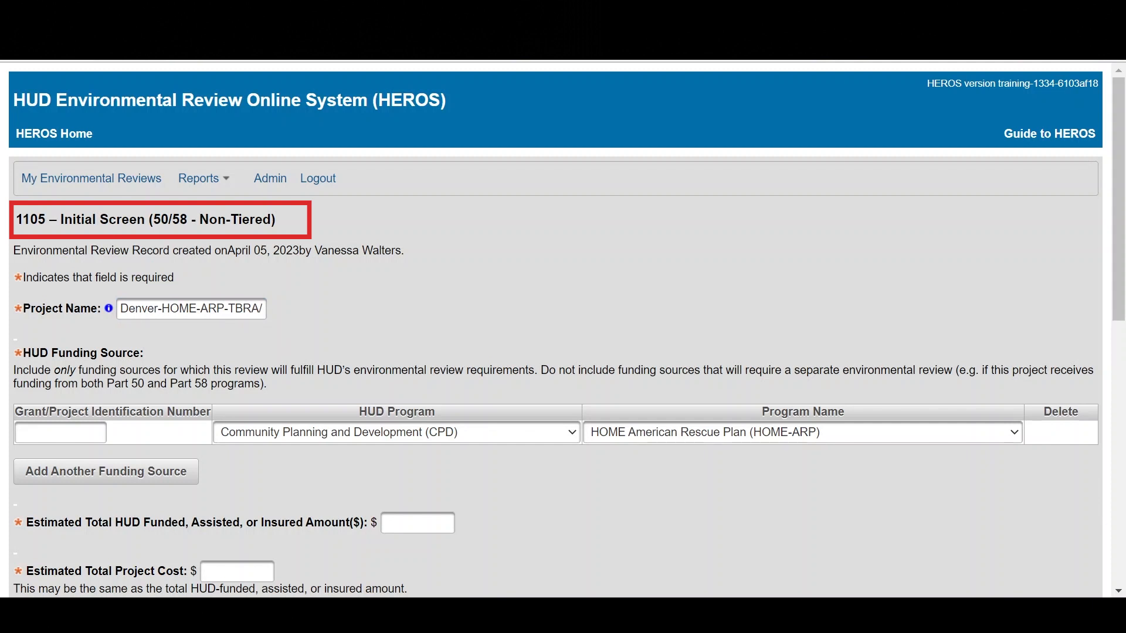
Step: Enter the grant identification number and check the funding source options, keeping Community Planning and Development (CPD) with HOME American Rescue Plan (HOME-ARP)
{"action": "left_click", "coordinate": [20, 432]}
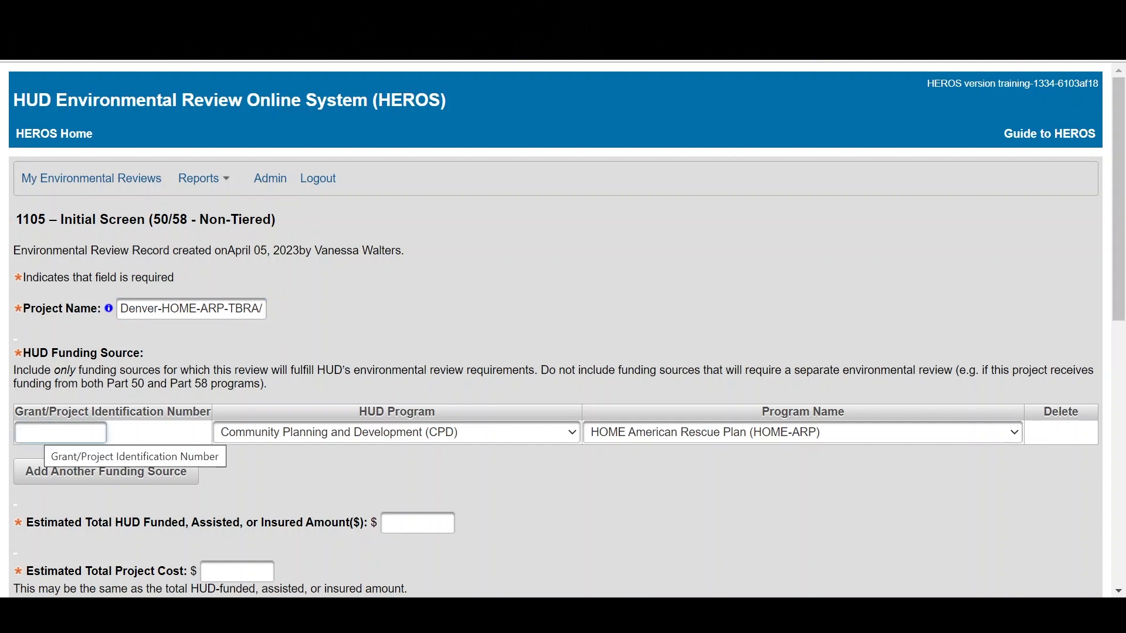
{"action": "type", "text": "12345"}
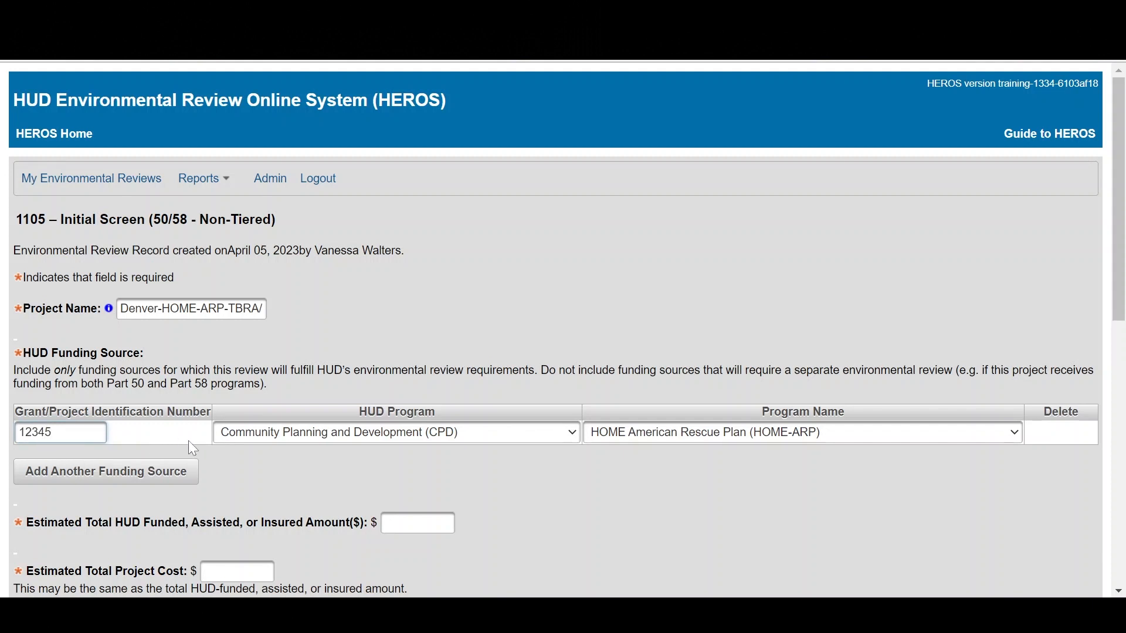
{"action": "left_click", "coordinate": [479, 435]}
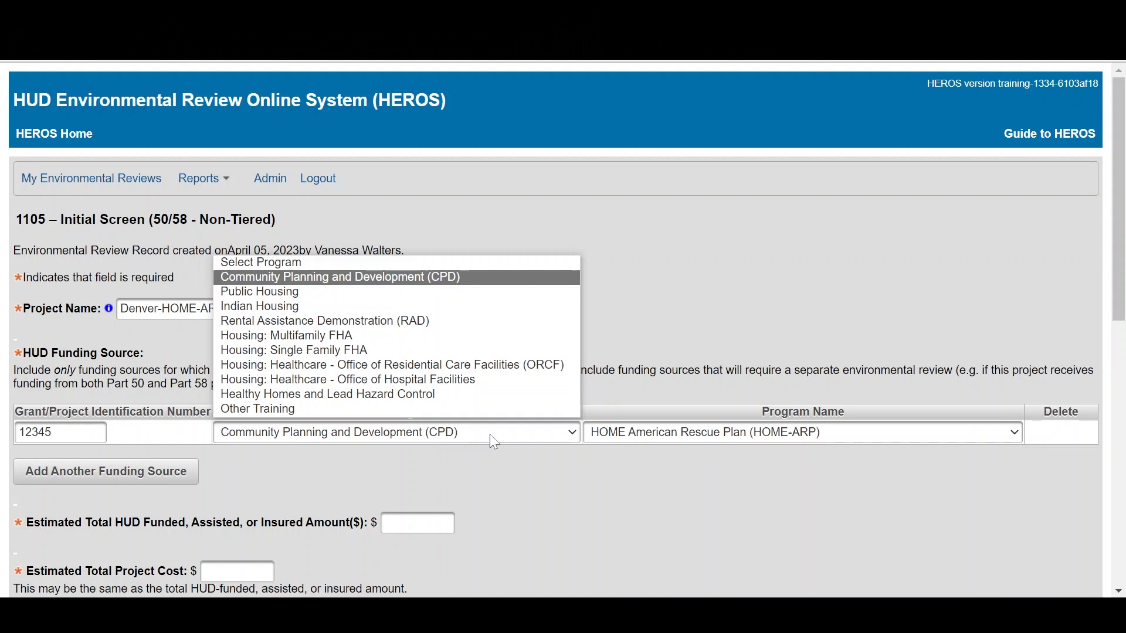
{"action": "left_click", "coordinate": [679, 437]}
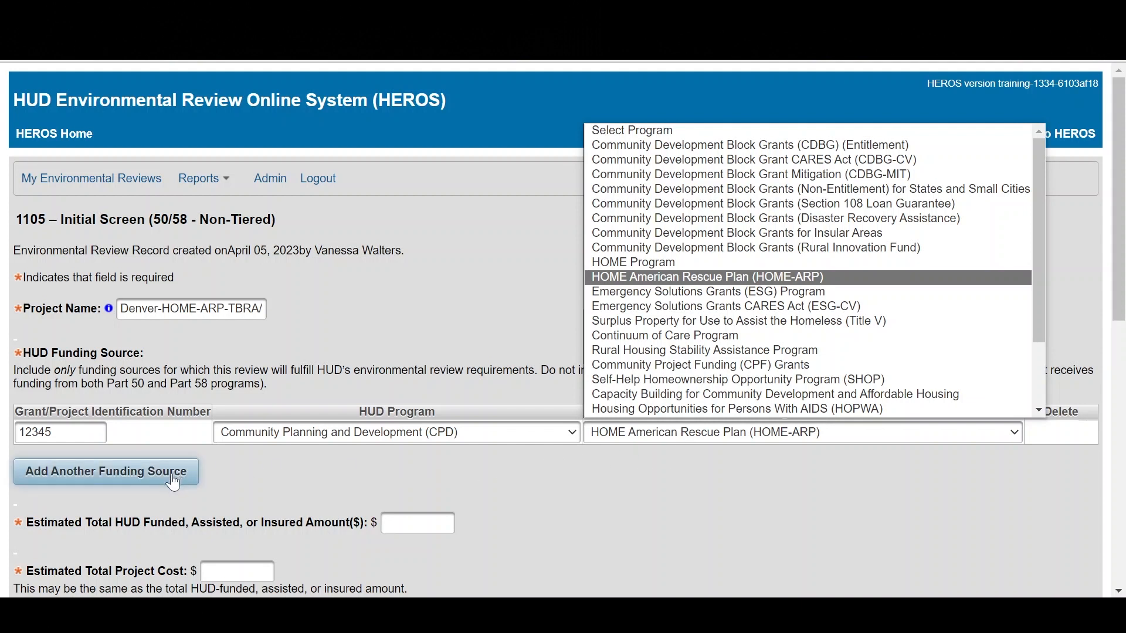
Step: Set both the estimated total HUD funded amount and the estimated total project cost to $5500
{"action": "left_click", "coordinate": [449, 523]}
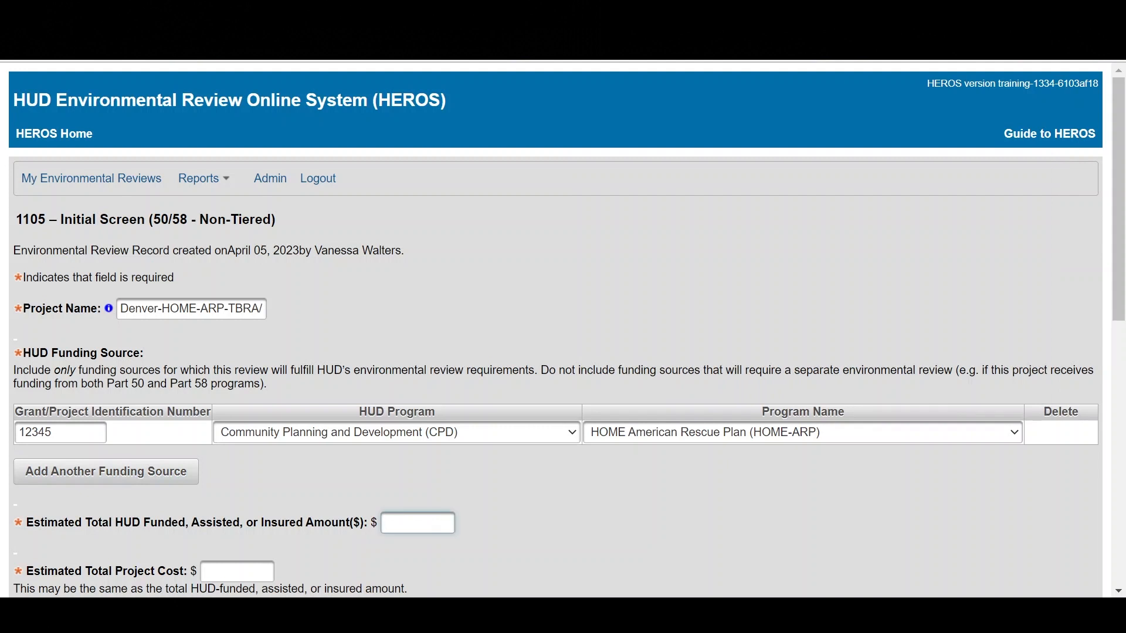
{"action": "type", "text": "5500"}
{"action": "scroll", "coordinate": [330, 427], "scroll_direction": "down", "scroll_amount": 5}
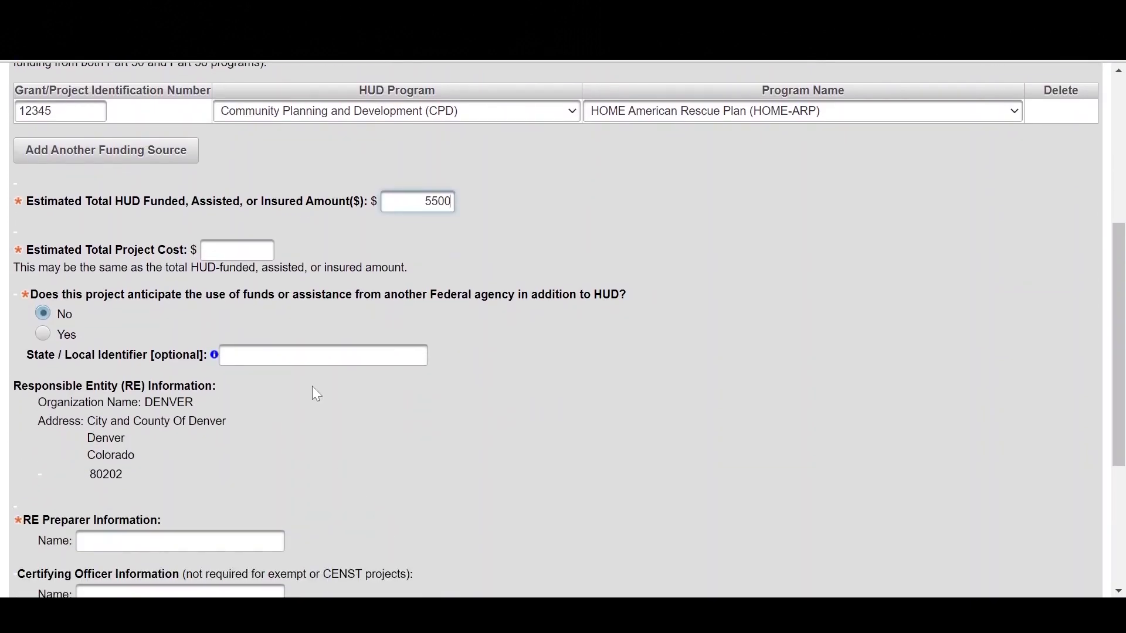
{"action": "left_click", "coordinate": [249, 251]}
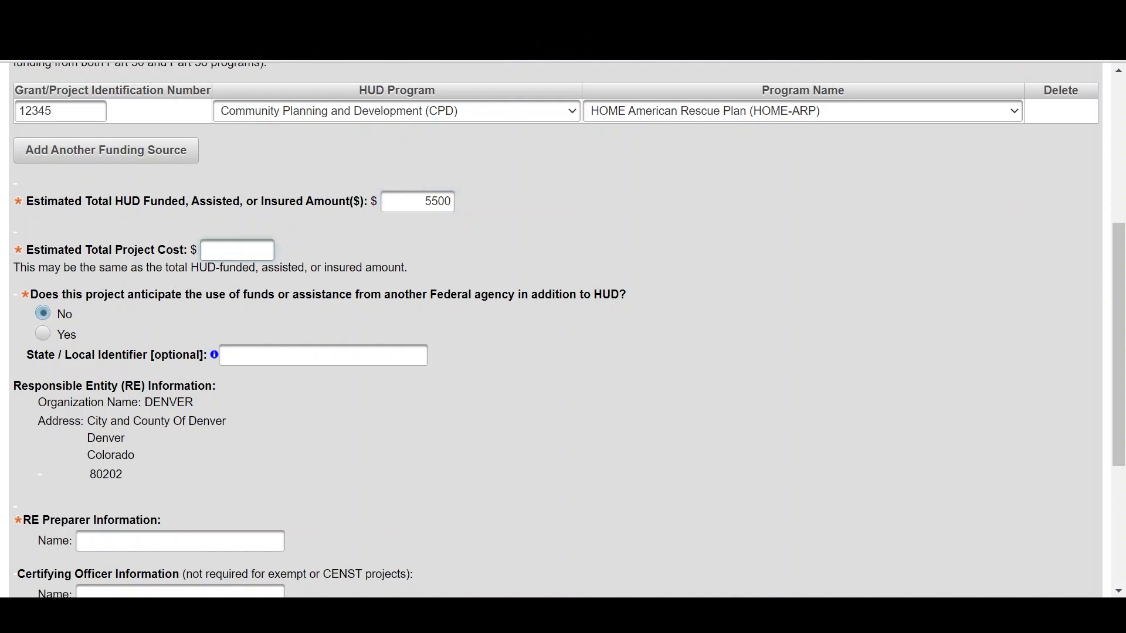
{"action": "type", "text": "5500"}
Step: Enter the preparer's full name in the RE Preparer Information section
{"action": "scroll", "coordinate": [235, 512], "scroll_direction": "down", "scroll_amount": 4}
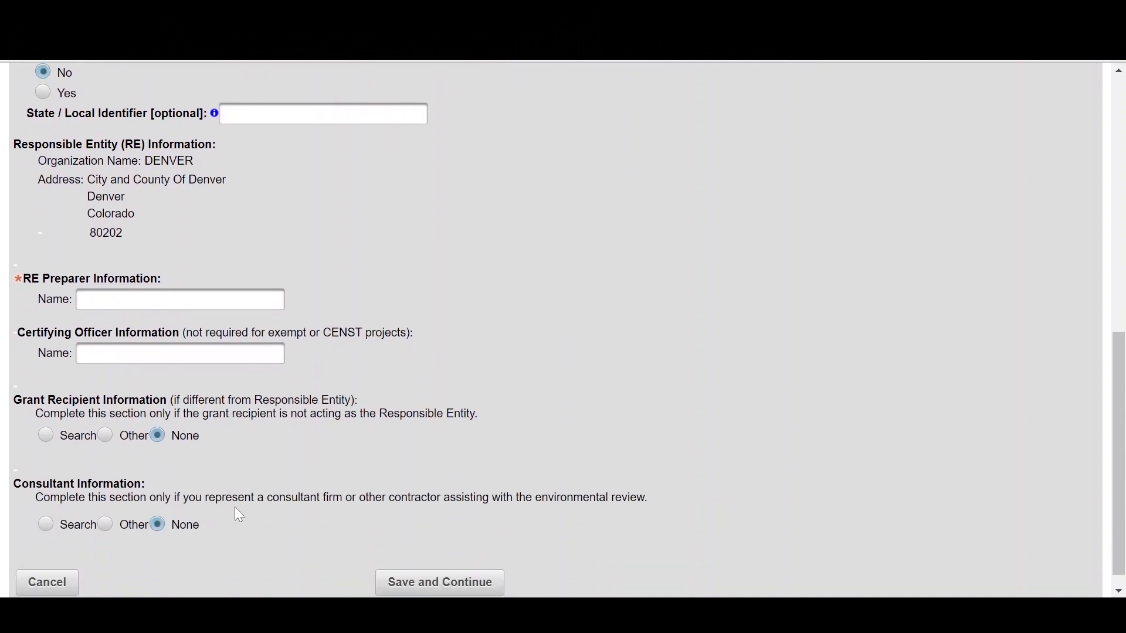
{"action": "key", "text": "ctrl+plus"}
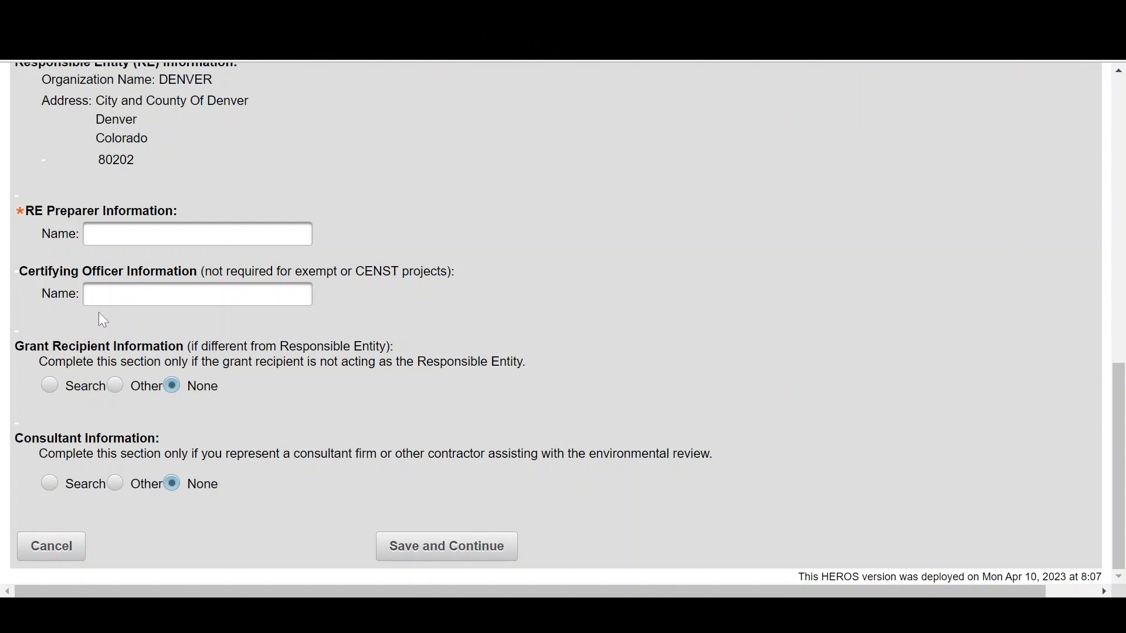
{"action": "left_click", "coordinate": [126, 235]}
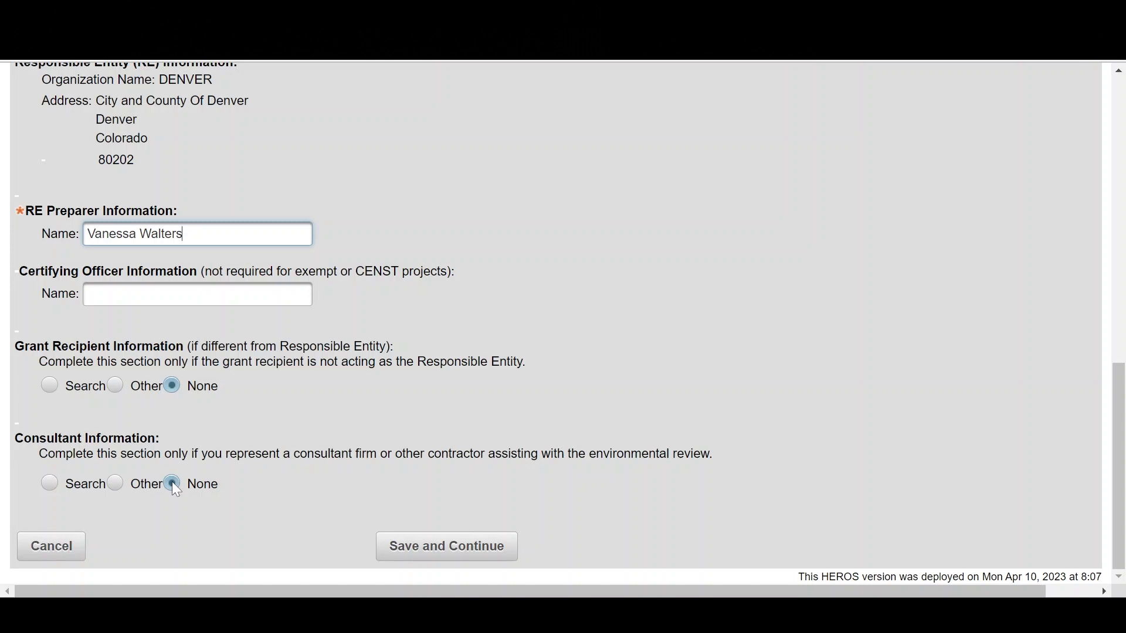
{"action": "left_click", "coordinate": [52, 484]}
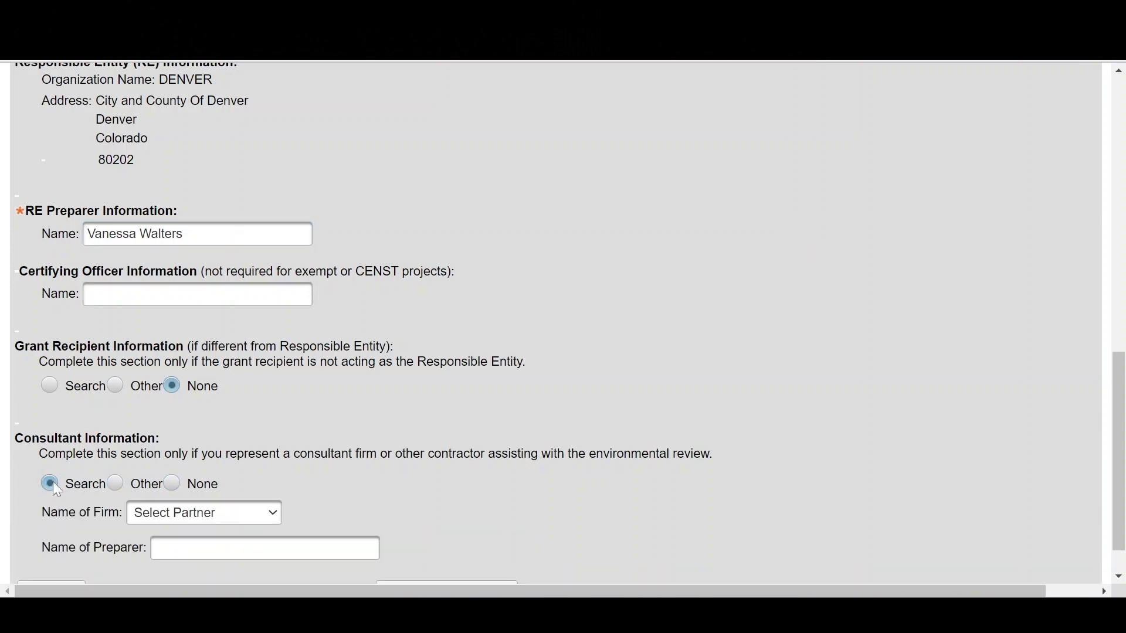
{"action": "scroll", "coordinate": [52, 481], "scroll_direction": "down", "scroll_amount": 2}
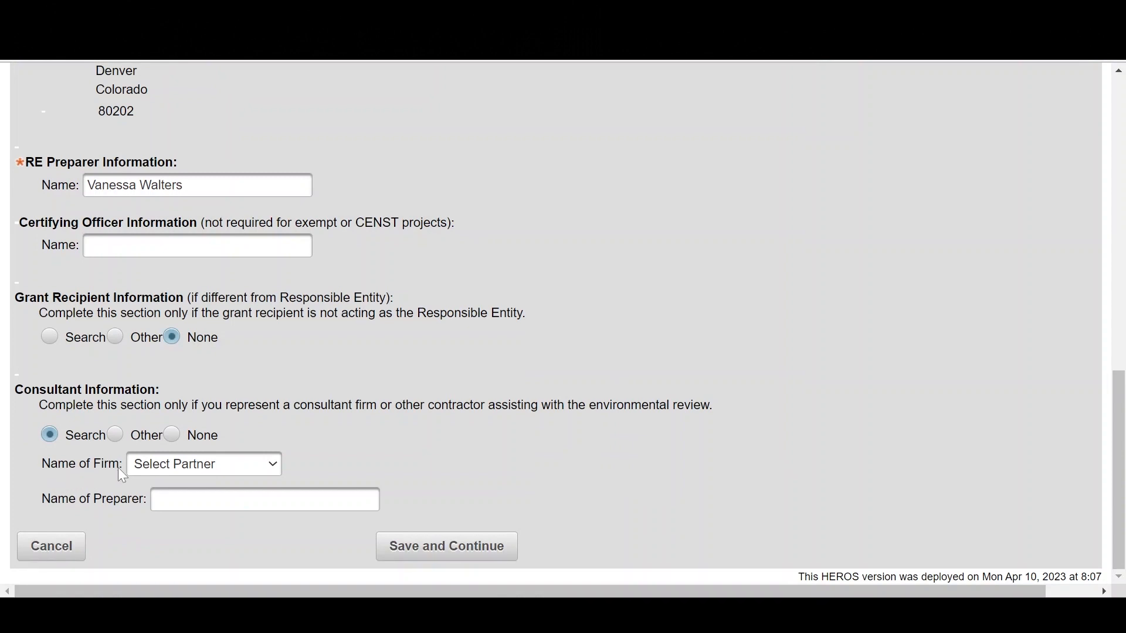
{"action": "left_click", "coordinate": [172, 434]}
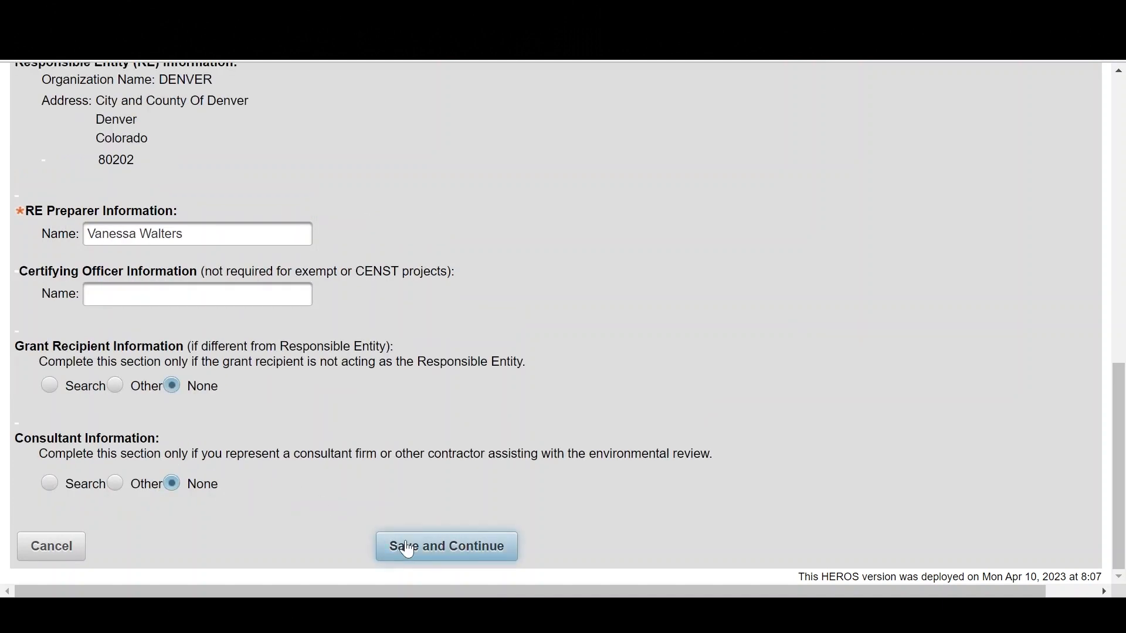
Step: Save the Initial Screen, then save the Sensitive Information screen with the project marked as not sensitive
{"action": "left_click", "coordinate": [407, 549]}
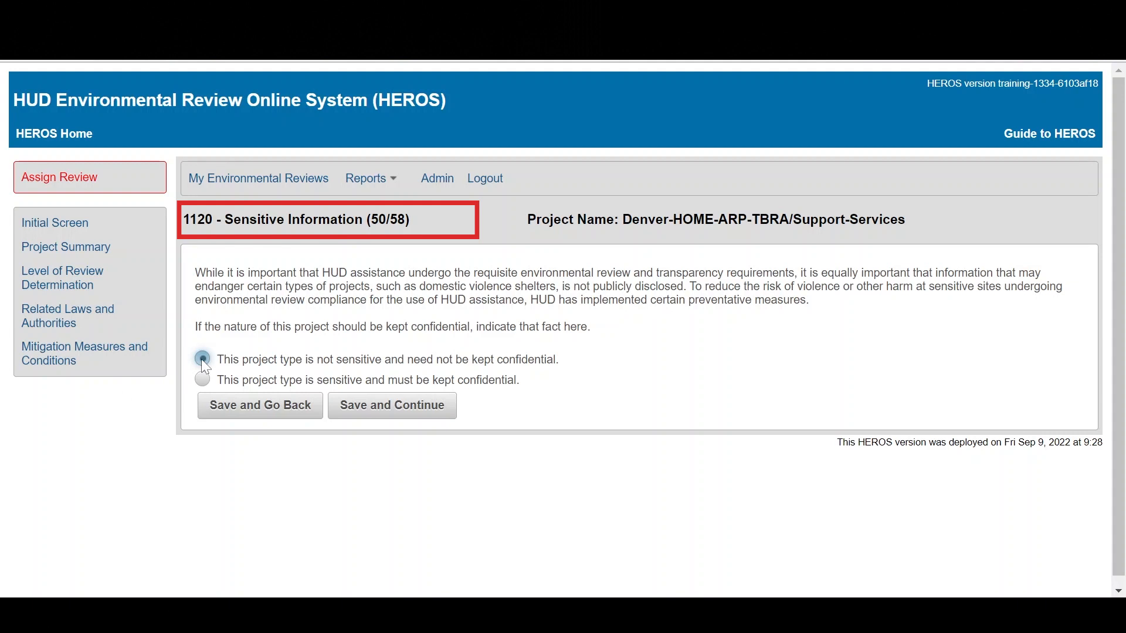
{"action": "left_click", "coordinate": [351, 410]}
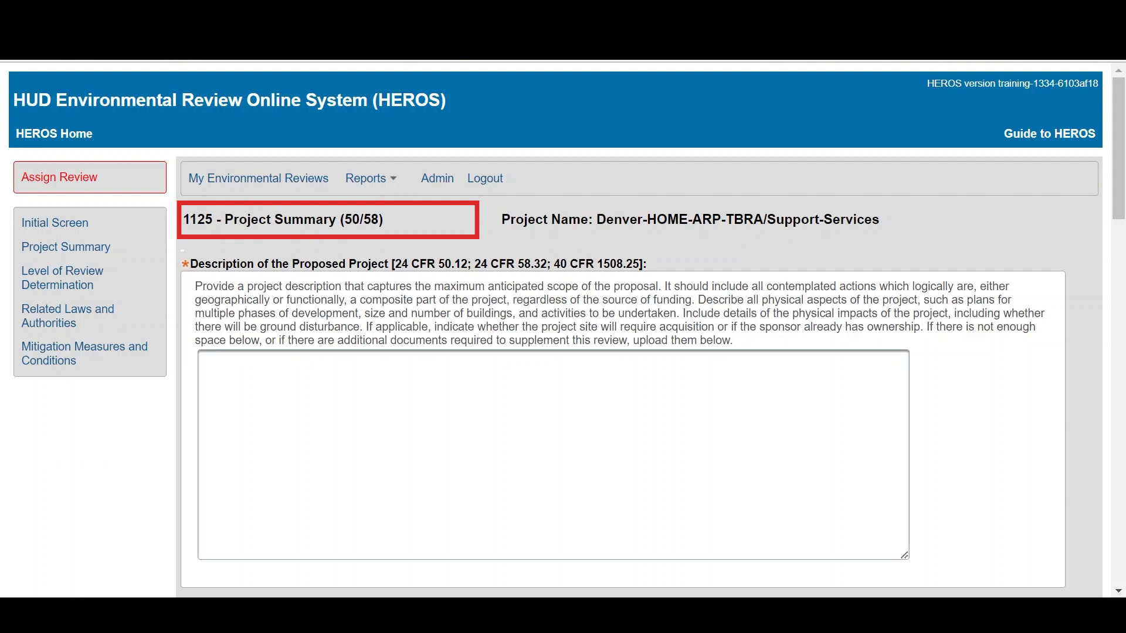
Step: Paste the prepared TBRA and Supportive Services example text as the description of the proposed project
{"action": "left_click", "coordinate": [328, 417]}
{"action": "type", "text": "TBRA Example - This project is a TBRA project. Costs for the project include rental assistance, security deposit payments, and utility deposit assistance to qualifying households. This project expects to serve 50 people. The TBRA will be occurring throughout the Denver area. There will not be any physical impacts of the project and the project will not cause ground disturbance. The project site will not require acquisition.  Supportive Services Example - This project is for outreach services. Costs for the project include initial assessment, crisis counseling, and referrals. This project expects to serve 50 households. The project will be open to all qualifying populations under HOME-ARP. The outreach services will be occurring throughout the Denver area. There will not be any physical impacts of the project and the project will not cause ground disturbance. The project site will not require acquisition."}
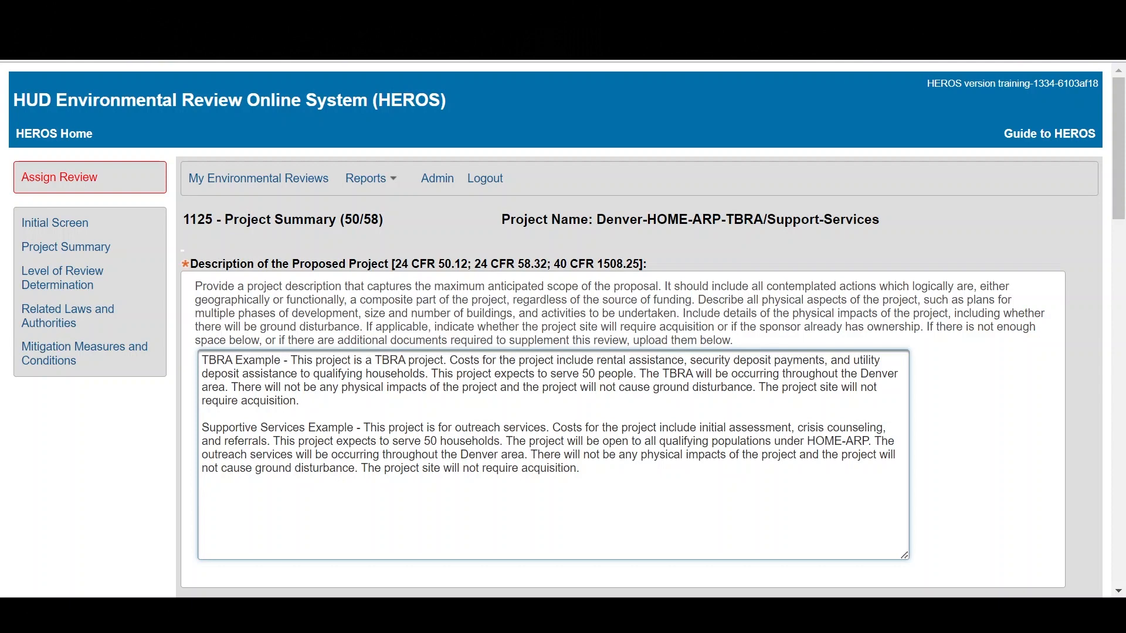
Step: Fill in the project location's street address, city, state and ZIP code, and enter "This project has multiple locations." as the location information
{"action": "scroll", "coordinate": [208, 498], "scroll_direction": "down", "scroll_amount": 1}
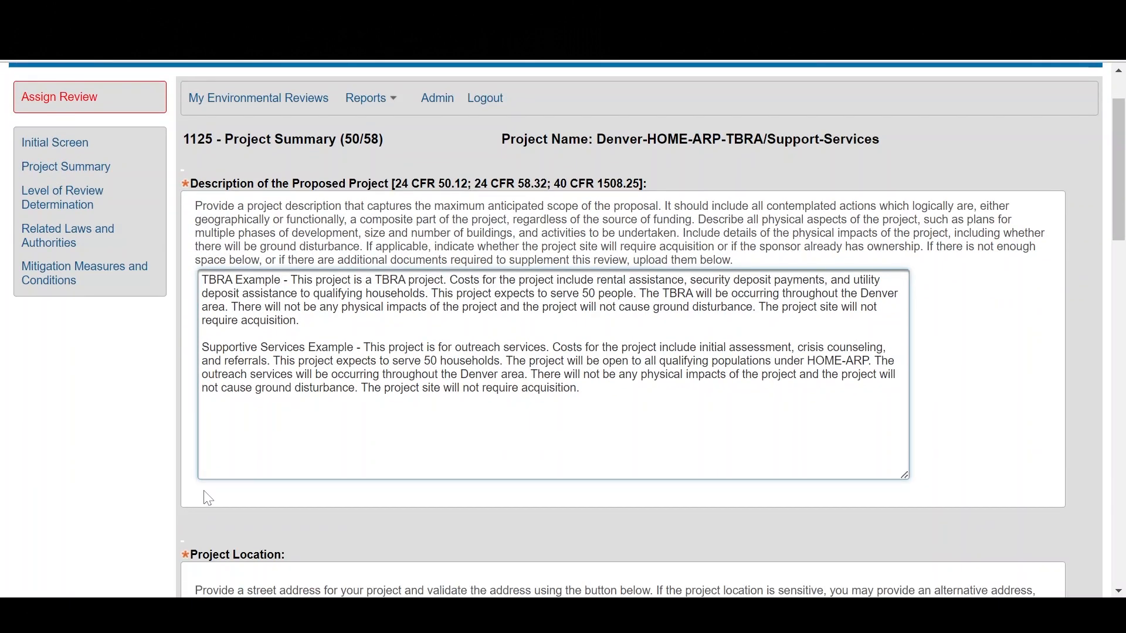
{"action": "scroll", "coordinate": [208, 498], "scroll_direction": "down", "scroll_amount": 5}
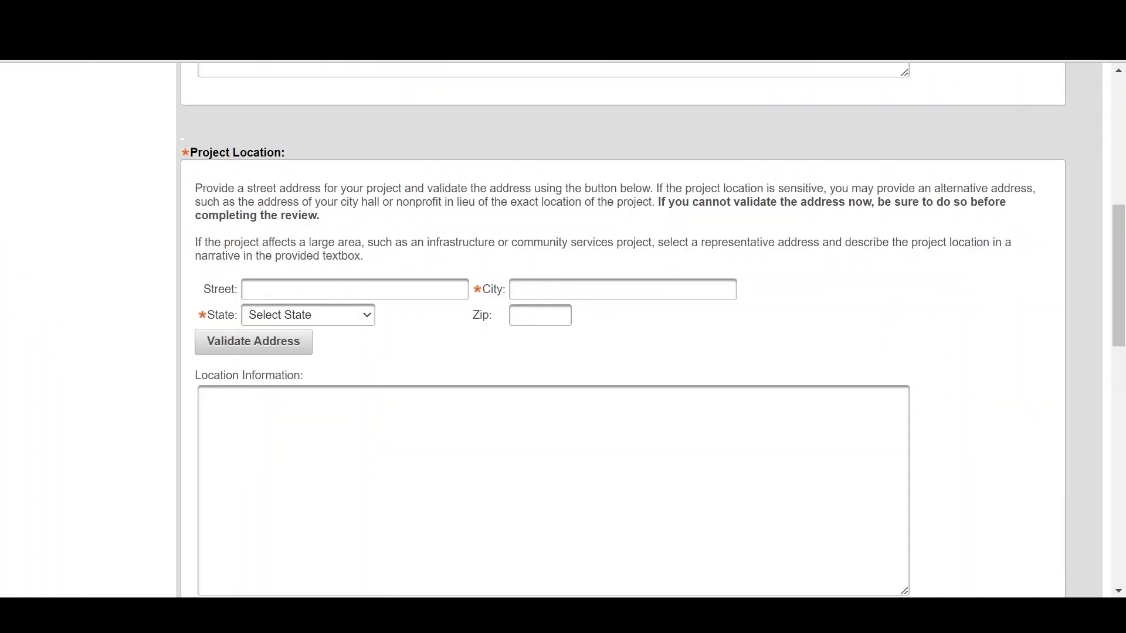
{"action": "left_click", "coordinate": [258, 290]}
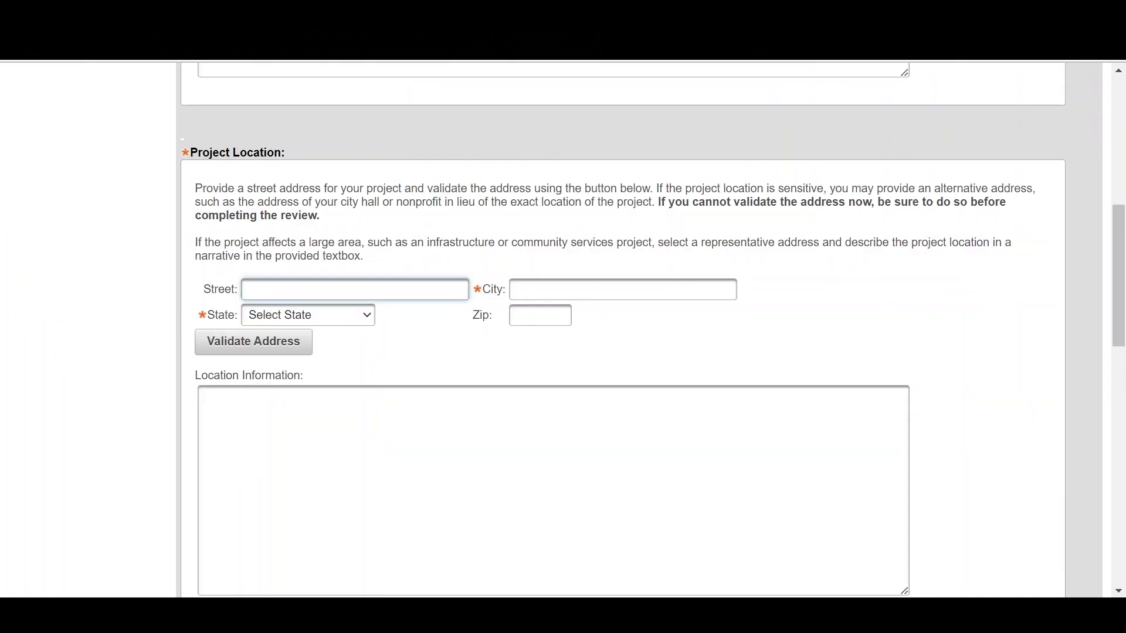
{"action": "type", "text": "1437 Bannock"}
{"action": "left_click", "coordinate": [545, 290]}
{"action": "type", "text": "Denver"}
{"action": "left_click", "coordinate": [369, 321]}
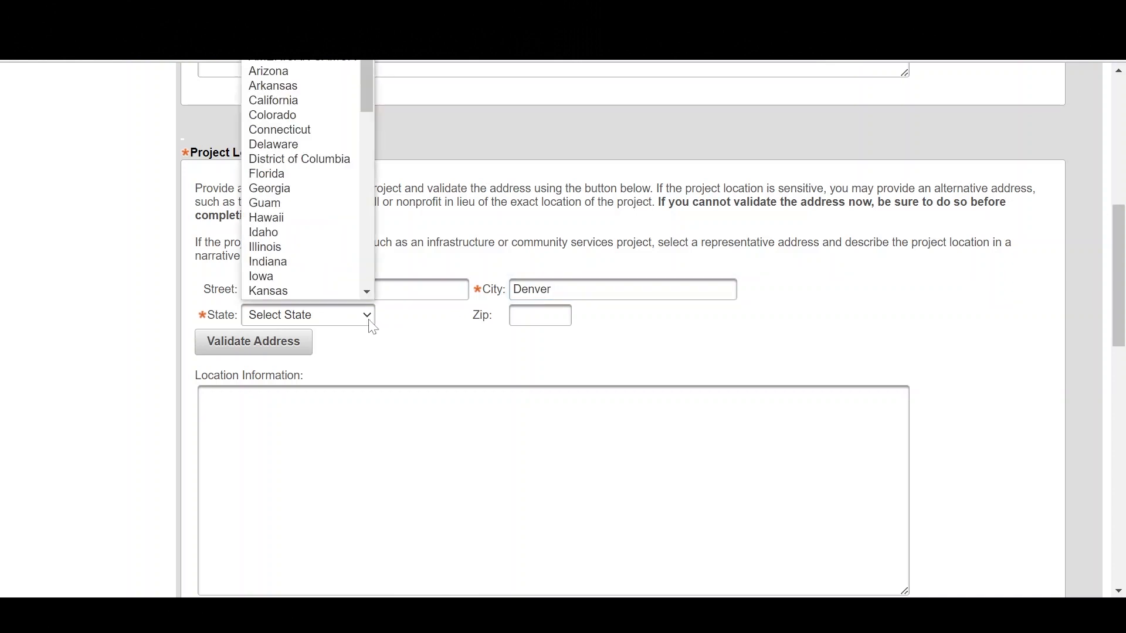
{"action": "left_click", "coordinate": [306, 117]}
{"action": "left_click", "coordinate": [541, 316]}
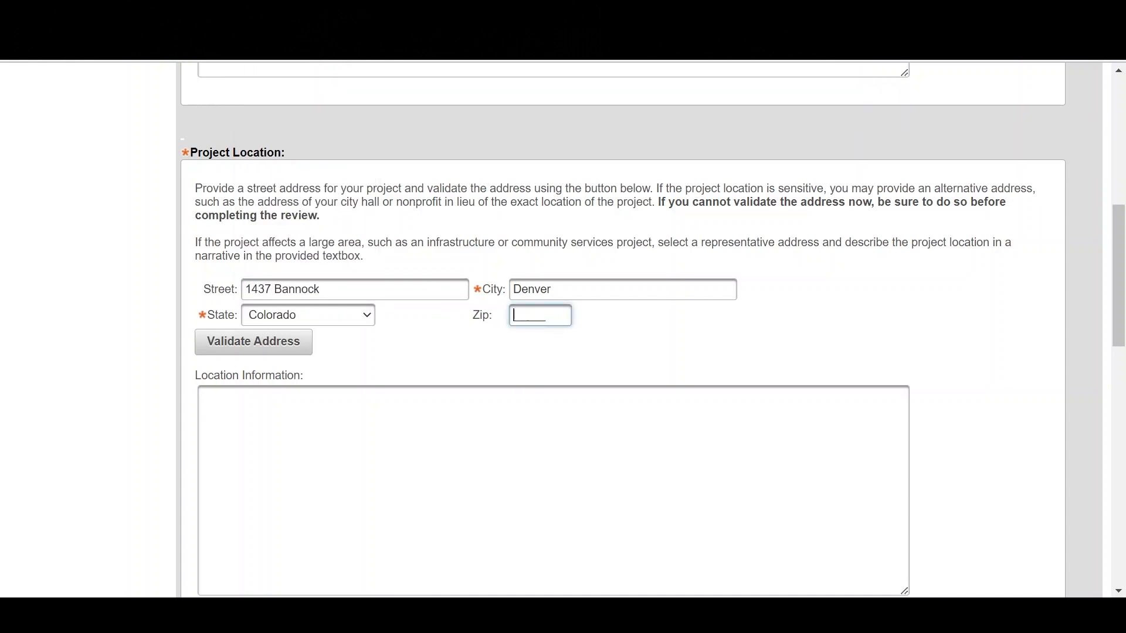
{"action": "type", "text": "80202"}
{"action": "key", "text": "Tab"}
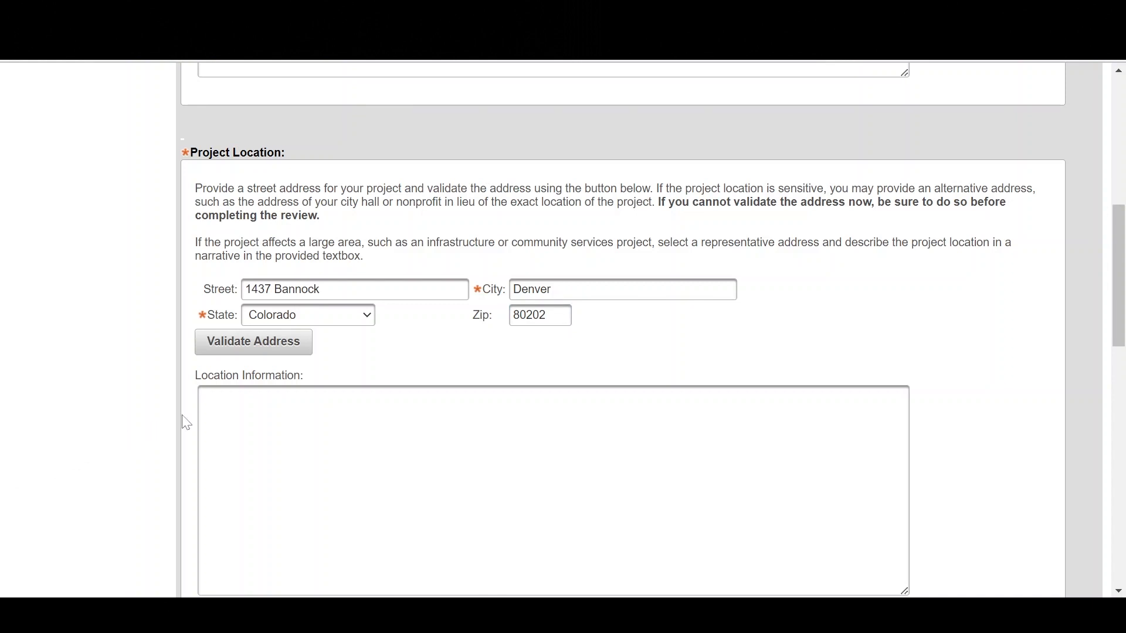
{"action": "left_click", "coordinate": [218, 403]}
{"action": "type", "text": "This project has multiple locations."}
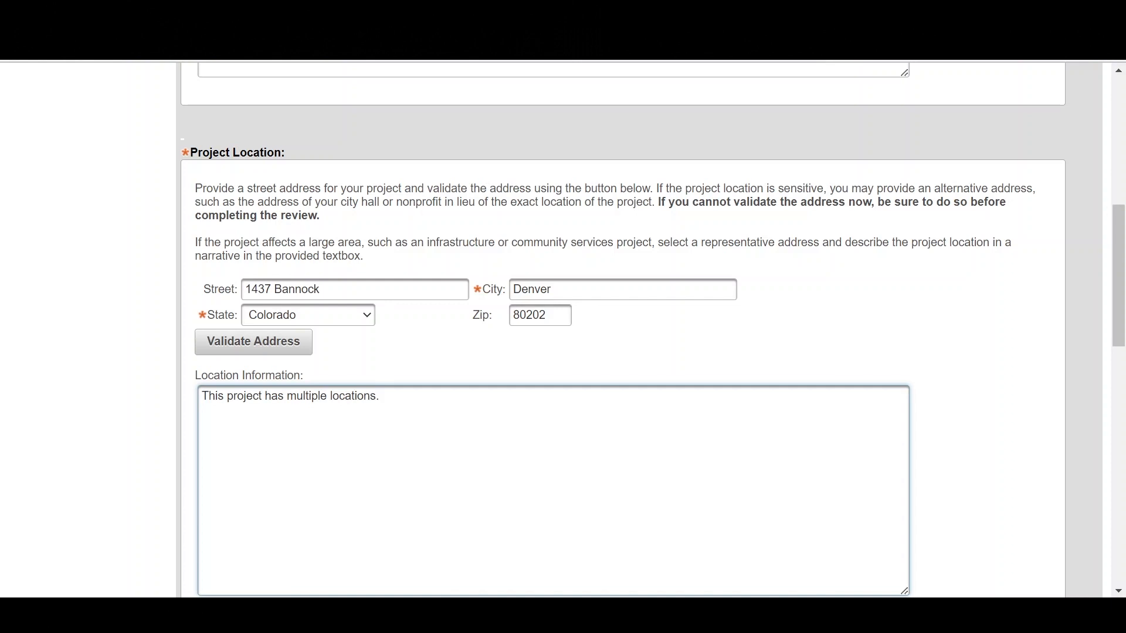
Step: Mark Soft Costs or other non-physical activities as the project's only activity, then save the Project Summary and continue
{"action": "scroll", "coordinate": [1035, 448], "scroll_direction": "down", "scroll_amount": 3}
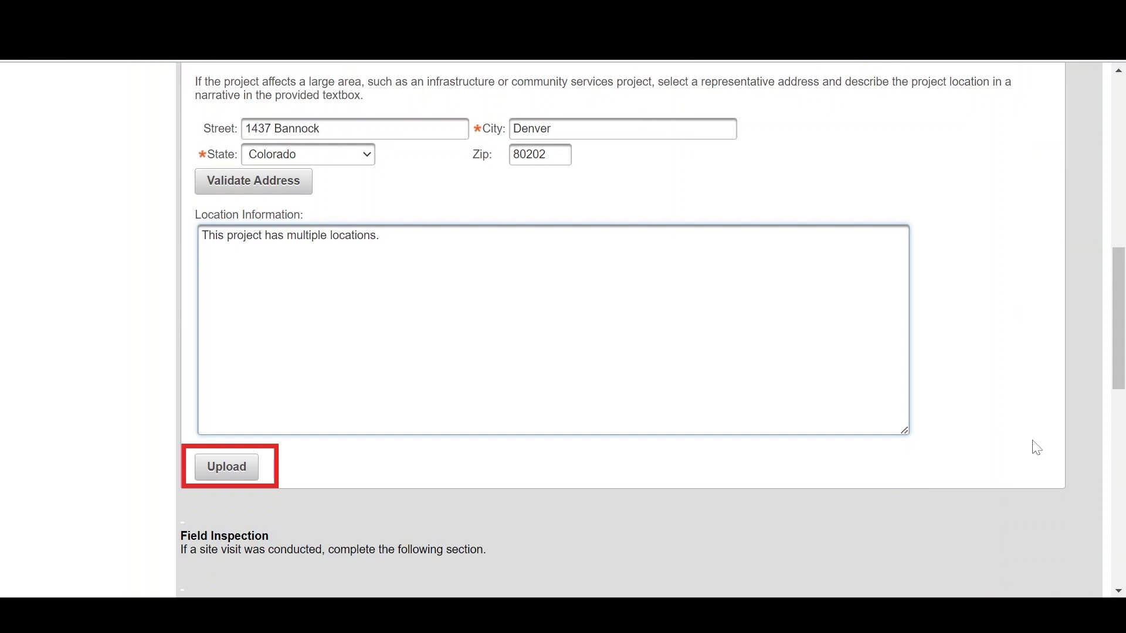
{"action": "scroll", "coordinate": [1036, 448], "scroll_direction": "down", "scroll_amount": 9}
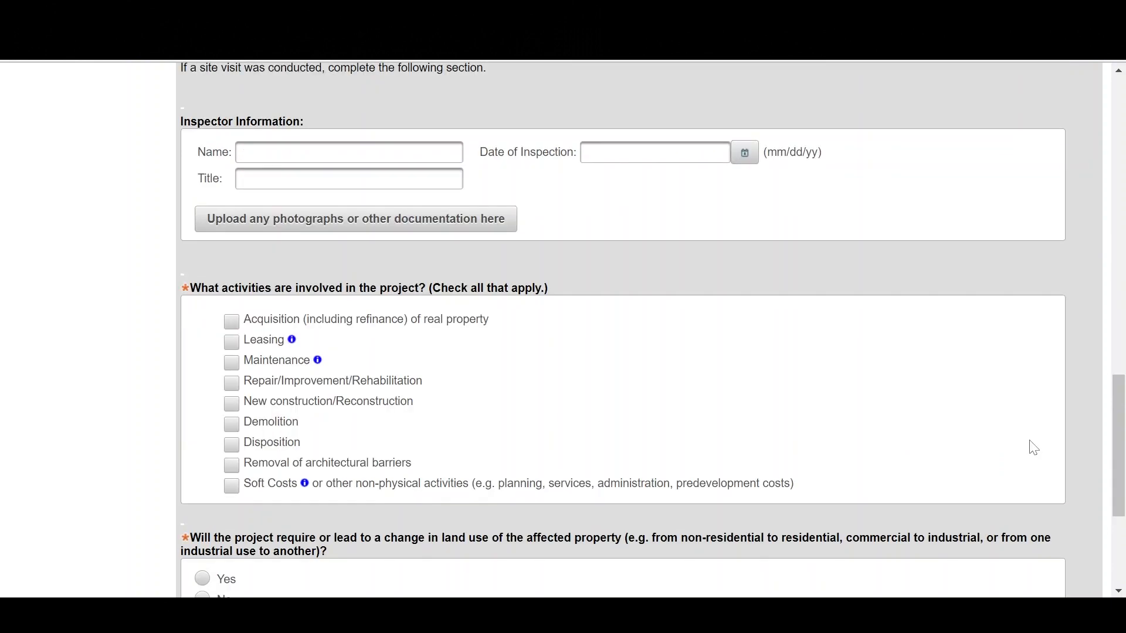
{"action": "scroll", "coordinate": [1034, 448], "scroll_direction": "up", "scroll_amount": 4}
{"action": "scroll", "coordinate": [1035, 448], "scroll_direction": "down", "scroll_amount": 3}
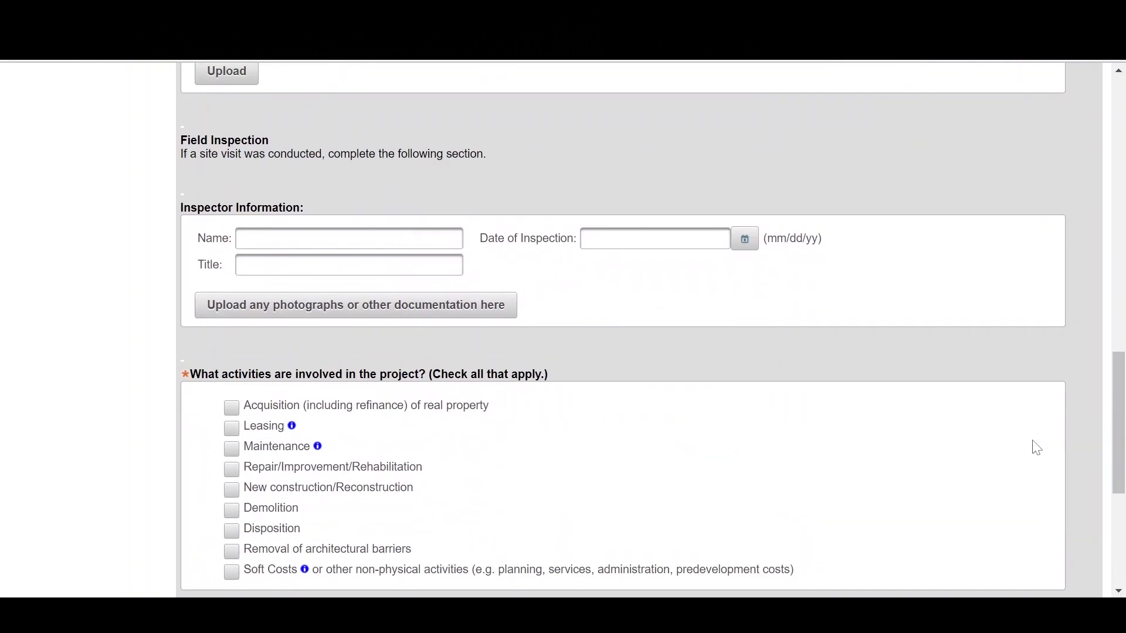
{"action": "scroll", "coordinate": [1037, 448], "scroll_direction": "down", "scroll_amount": 2}
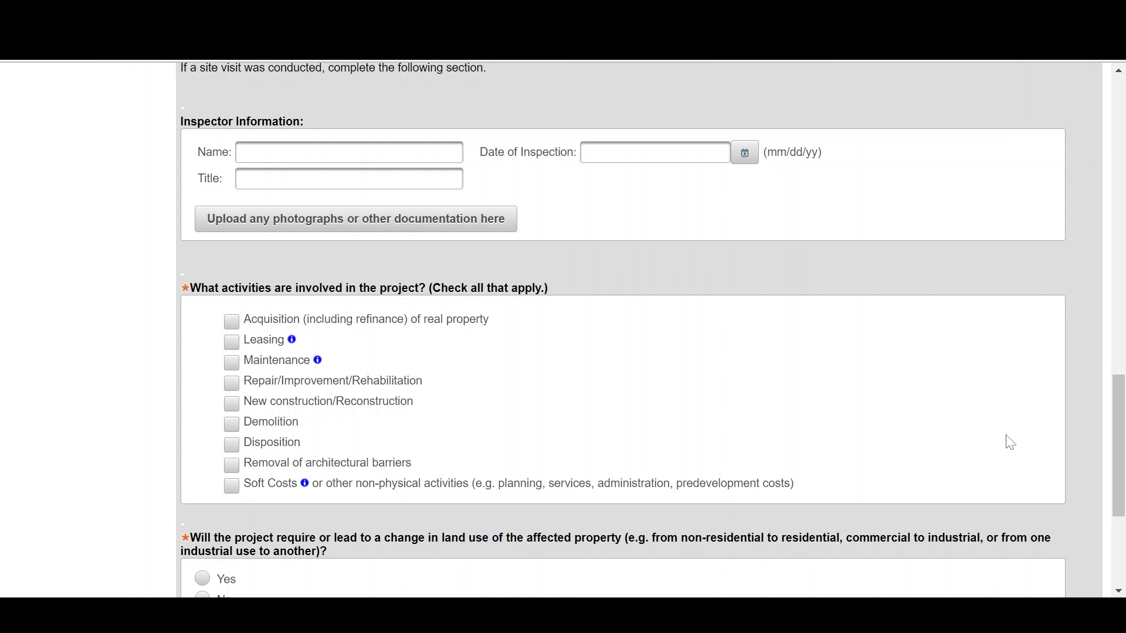
{"action": "scroll", "coordinate": [1010, 443], "scroll_direction": "down", "scroll_amount": 3}
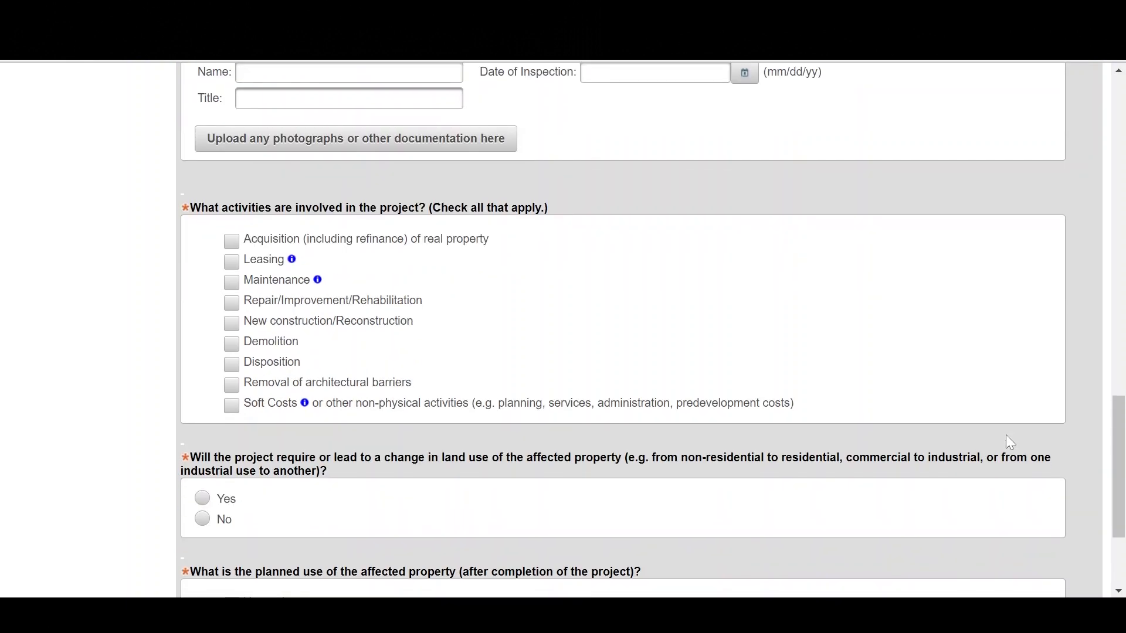
{"action": "scroll", "coordinate": [1010, 443], "scroll_direction": "down", "scroll_amount": 2}
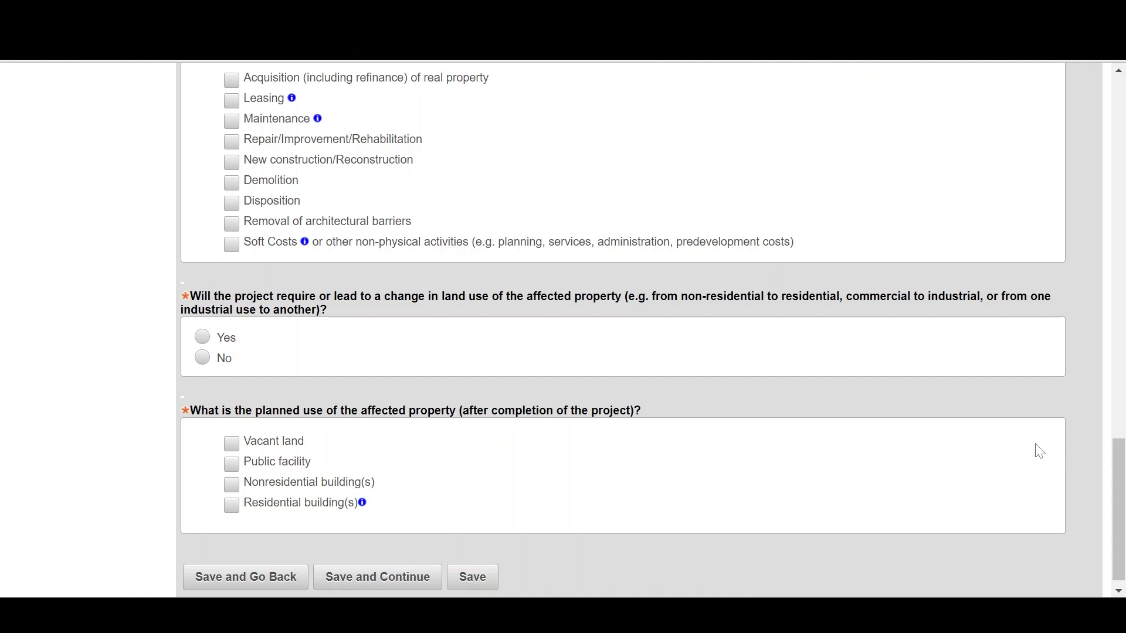
{"action": "left_click_drag", "start_coordinate": [1118, 469], "coordinate": [1119, 461]}
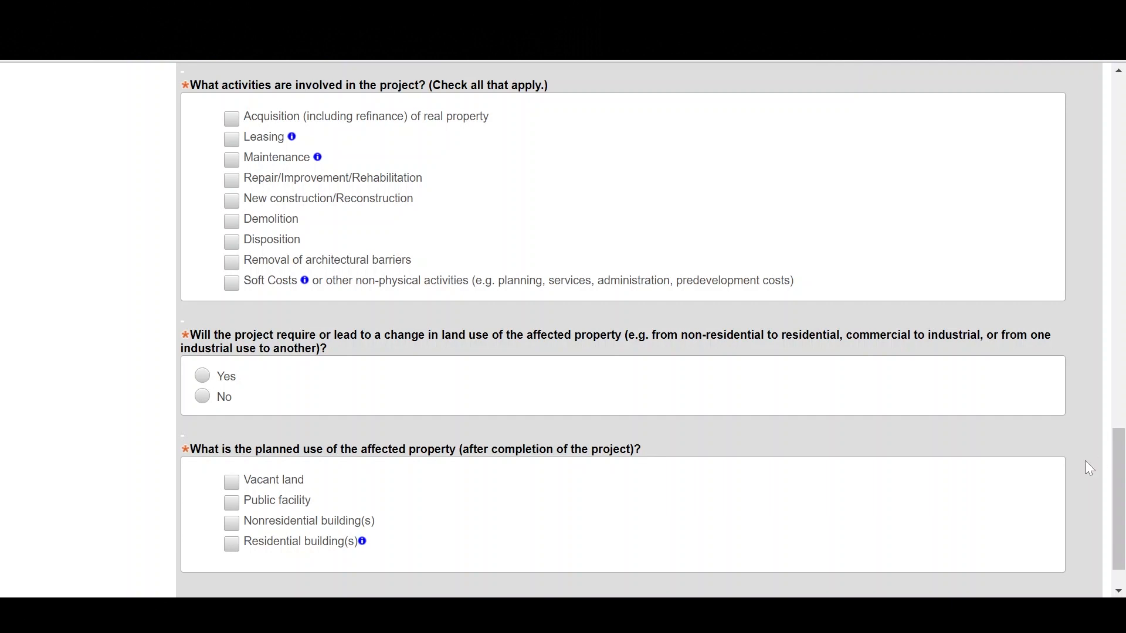
{"action": "left_click", "coordinate": [231, 283]}
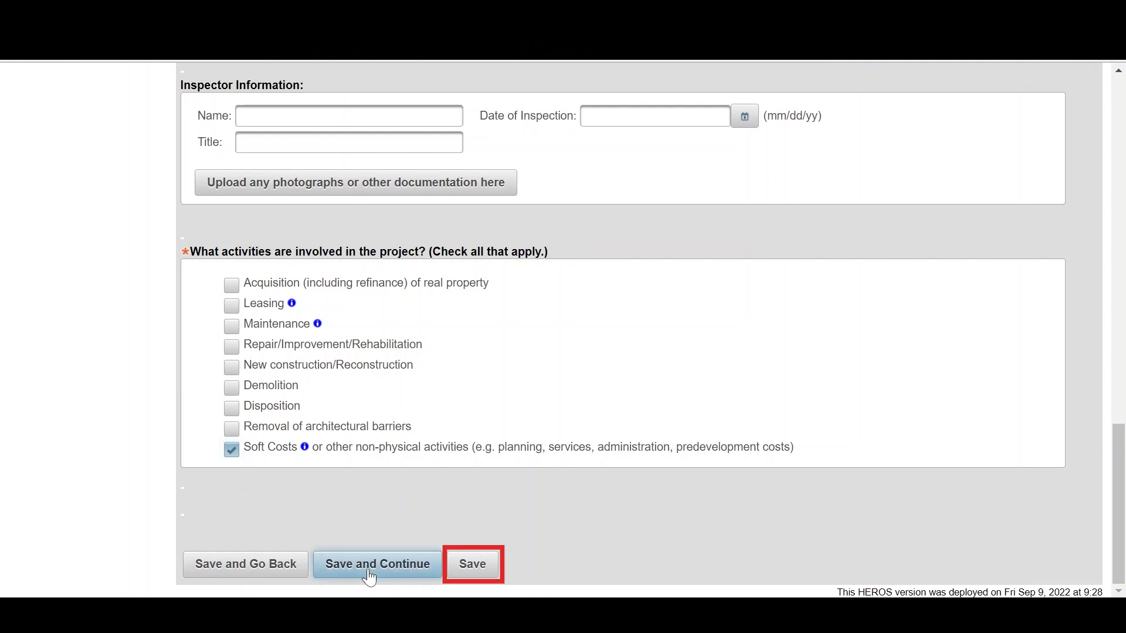
{"action": "left_click", "coordinate": [331, 568]}
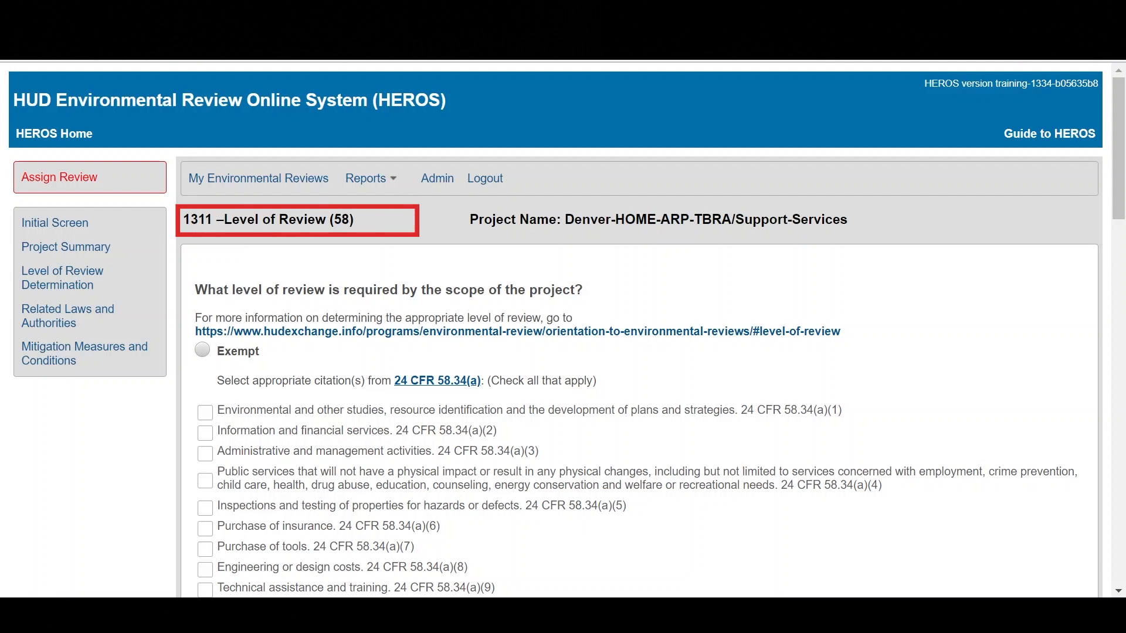
Step: Set the level of review to CENST with citations 24 CFR 58.35(b)(1) and 58.35(b)(2), and confirm that the project falls into that category
{"action": "scroll", "coordinate": [66, 547], "scroll_direction": "down", "scroll_amount": 5}
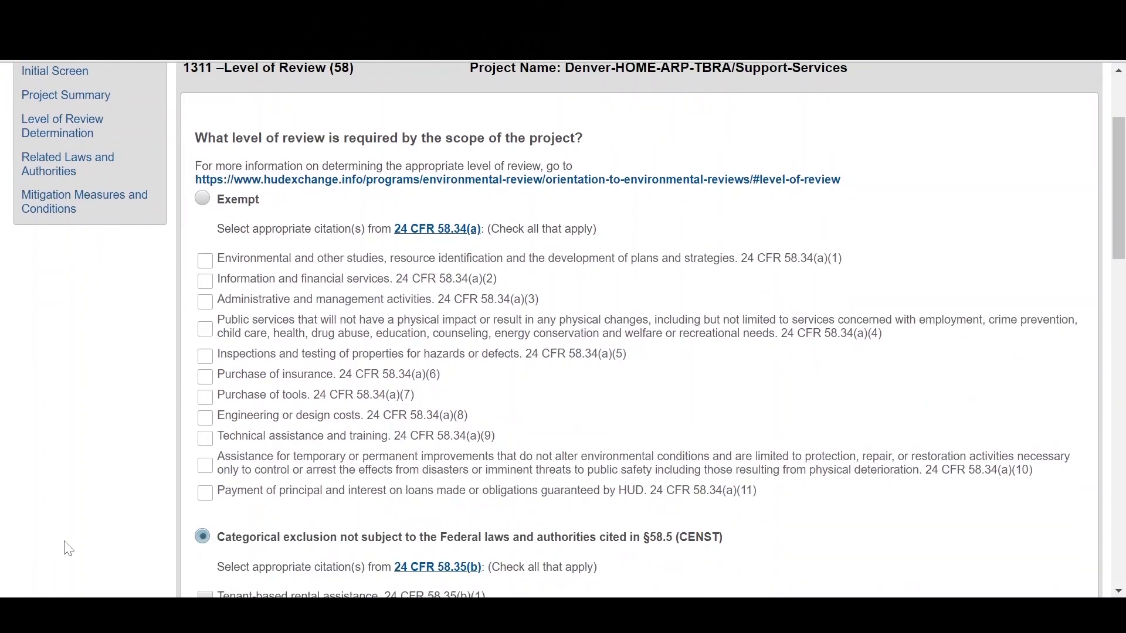
{"action": "scroll", "coordinate": [68, 548], "scroll_direction": "down", "scroll_amount": 1}
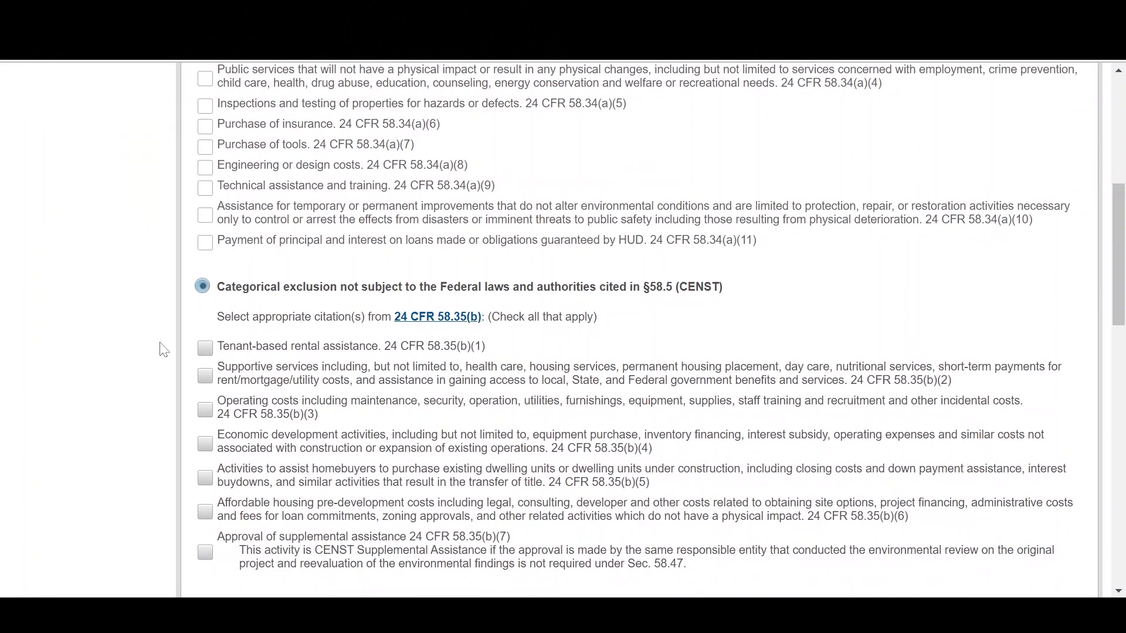
{"action": "left_click", "coordinate": [204, 349]}
{"action": "left_click", "coordinate": [205, 375]}
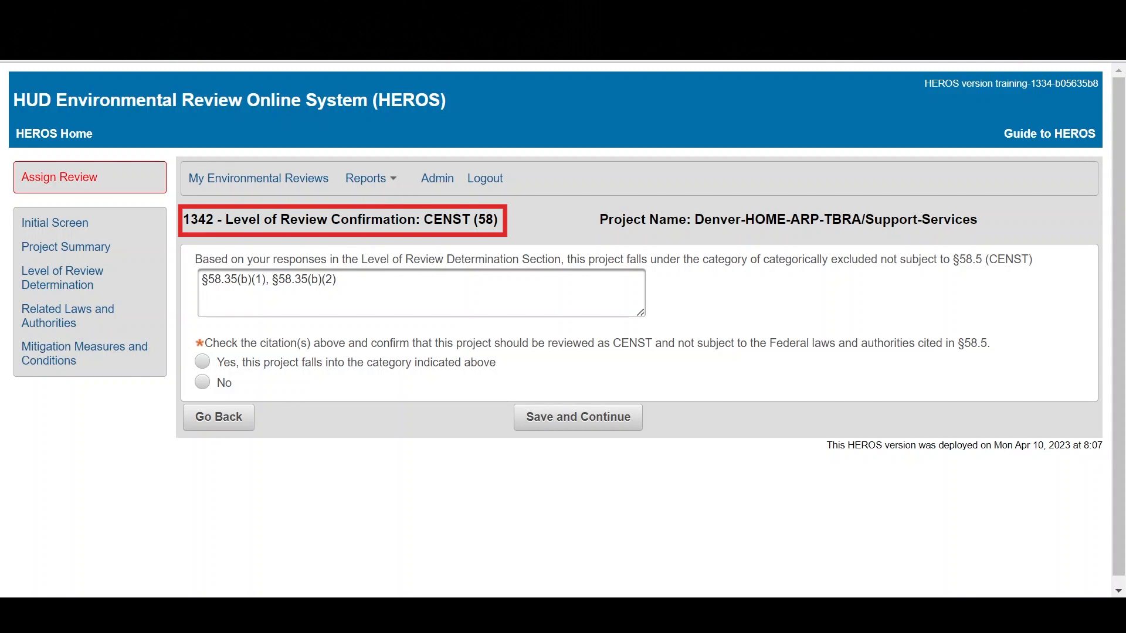
{"action": "left_click", "coordinate": [201, 362]}
{"action": "left_click", "coordinate": [550, 429]}
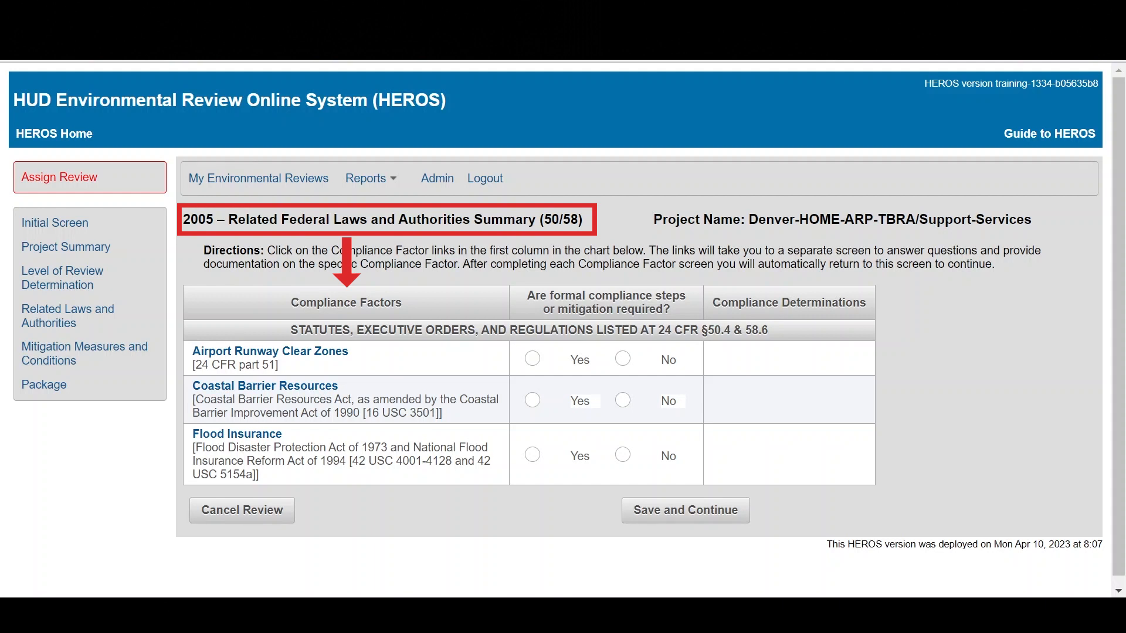
Step: Complete Airport Runway Clear Zones by answering No to sale or acquisition of developed property and No to formal compliance steps, and save it
{"action": "left_click", "coordinate": [247, 354]}
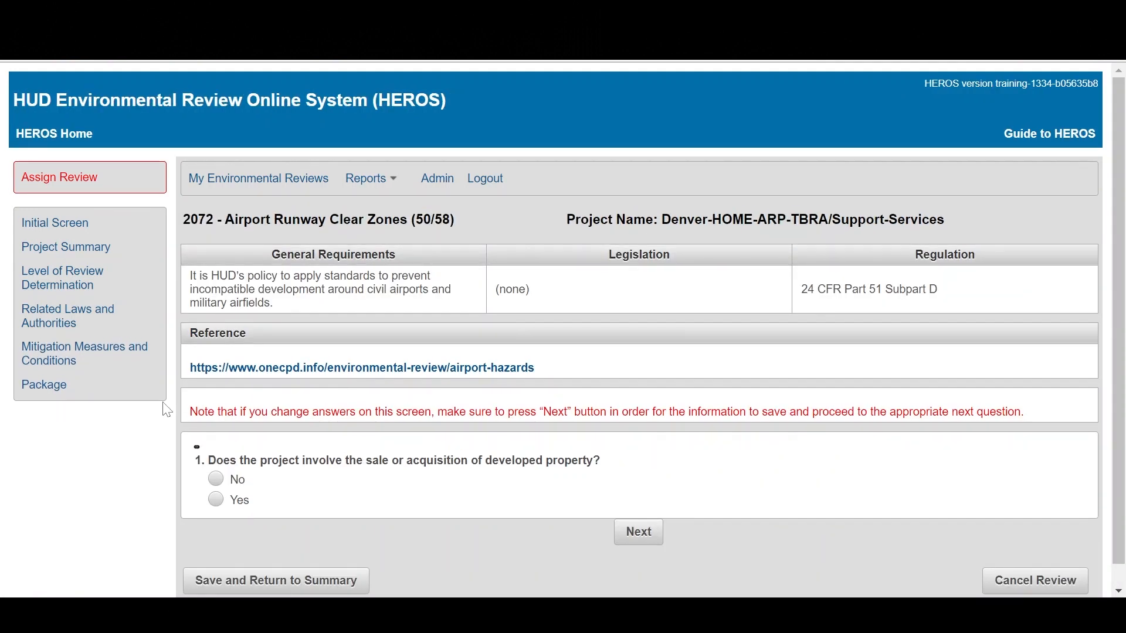
{"action": "left_click", "coordinate": [215, 478]}
{"action": "left_click", "coordinate": [638, 533]}
{"action": "scroll", "coordinate": [639, 546], "scroll_direction": "down", "scroll_amount": 4}
{"action": "scroll", "coordinate": [640, 546], "scroll_direction": "down", "scroll_amount": 3}
{"action": "scroll", "coordinate": [636, 543], "scroll_direction": "down", "scroll_amount": 1}
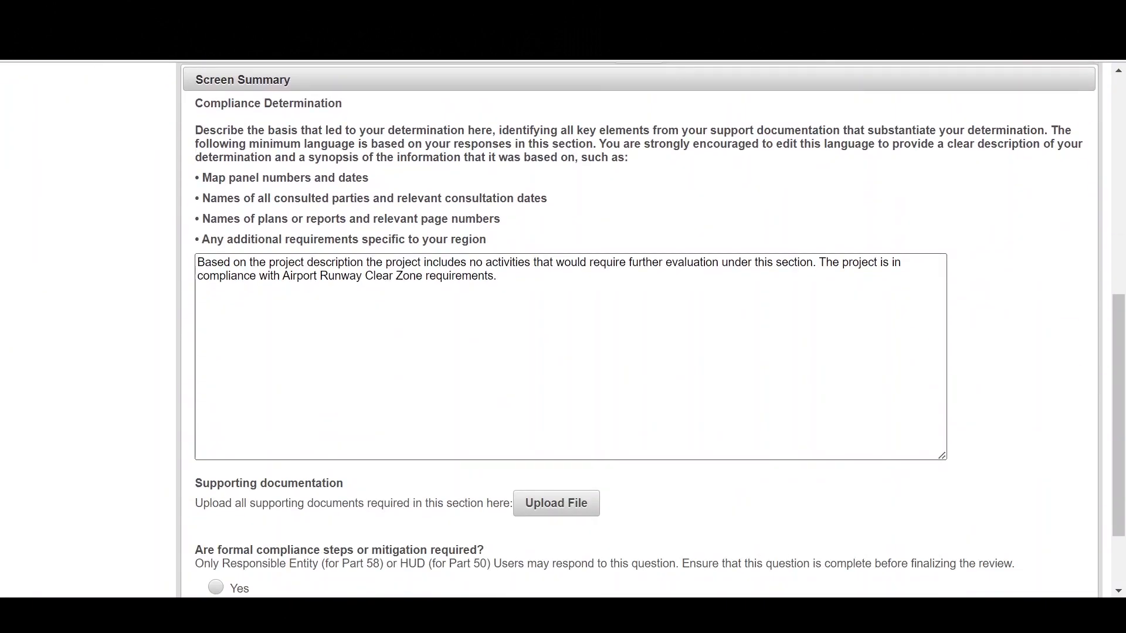
{"action": "scroll", "coordinate": [639, 546], "scroll_direction": "down", "scroll_amount": 1}
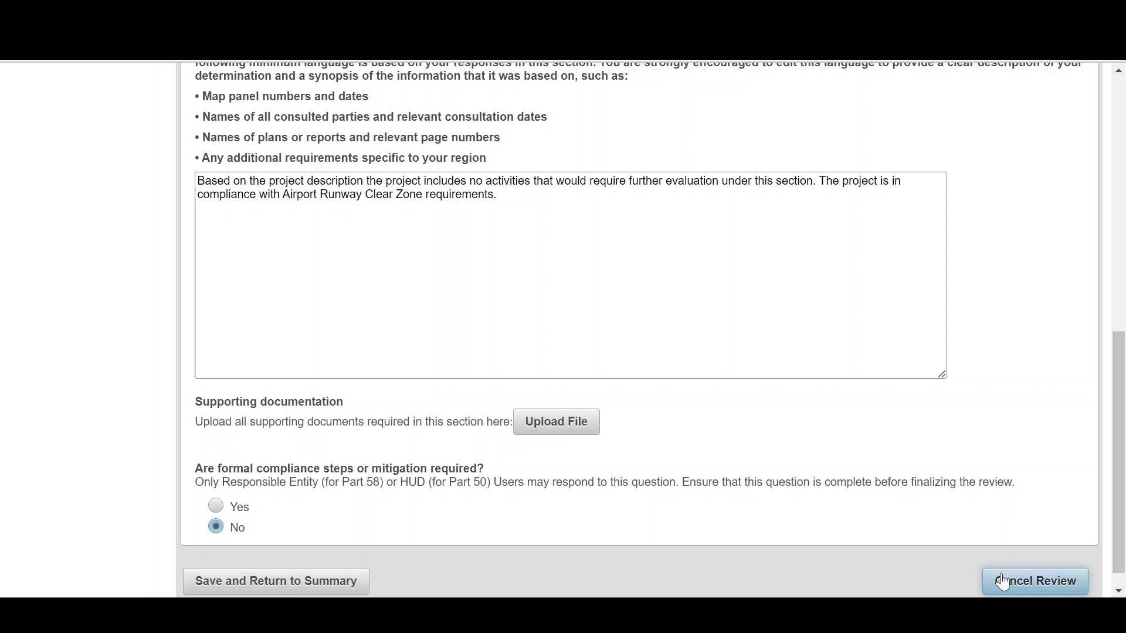
{"action": "left_click", "coordinate": [357, 584]}
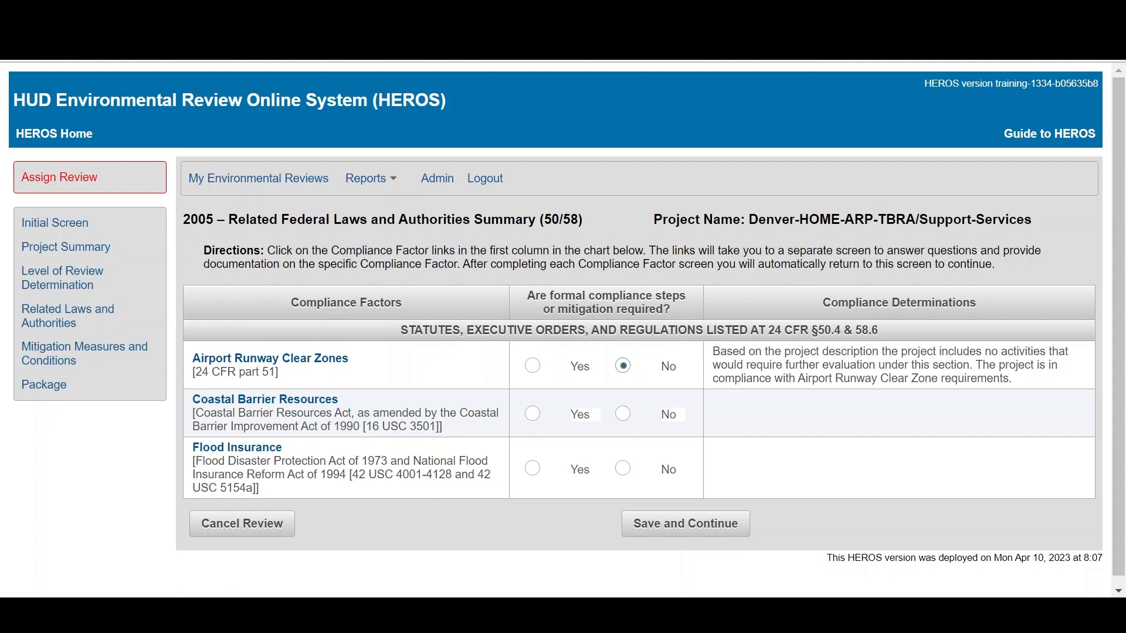
Step: Review the Coastal Barrier Resources compliance determination and complete that factor
{"action": "left_click", "coordinate": [206, 404]}
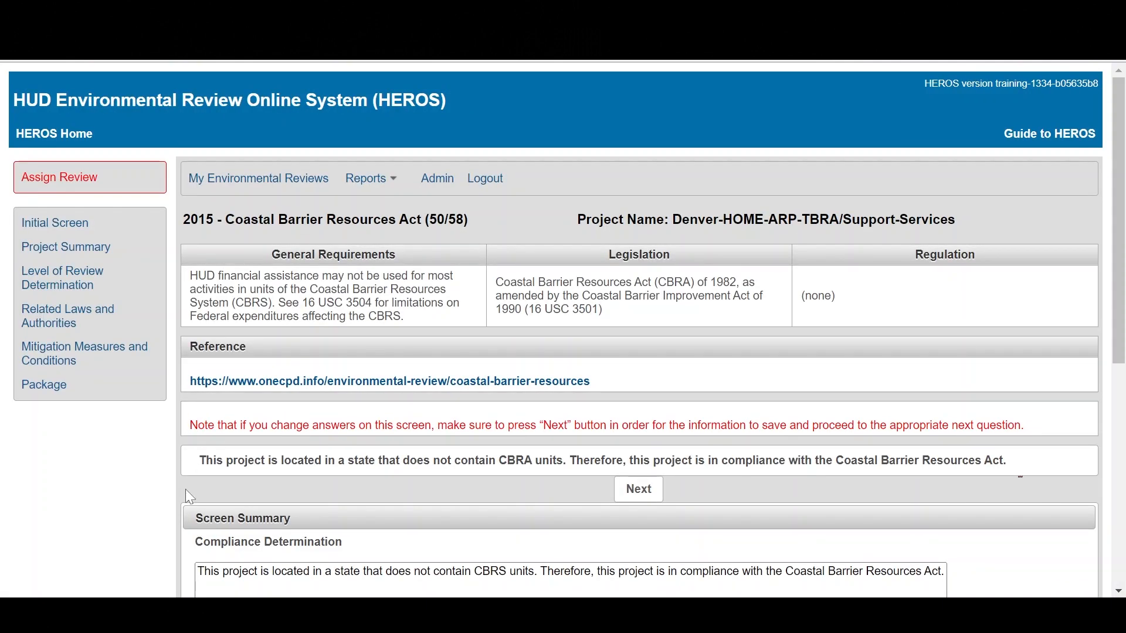
{"action": "scroll", "coordinate": [186, 490], "scroll_direction": "down", "scroll_amount": 2}
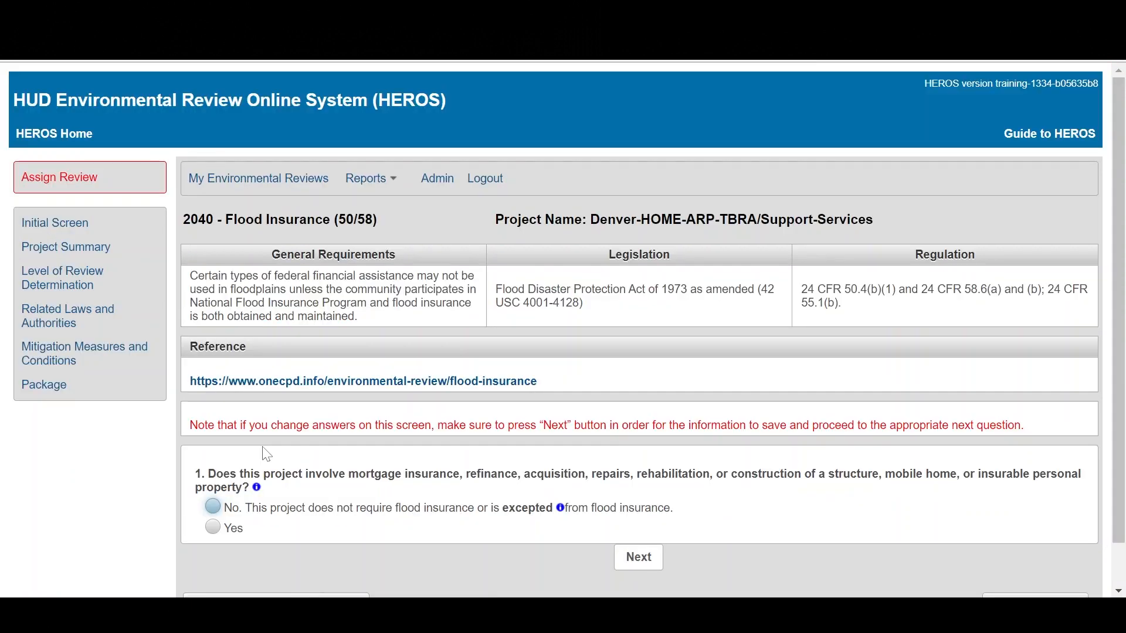
Step: Complete the Flood Insurance factor by answering No to both insurance questions and to formal compliance steps or mitigation, and save it
{"action": "left_click", "coordinate": [213, 506]}
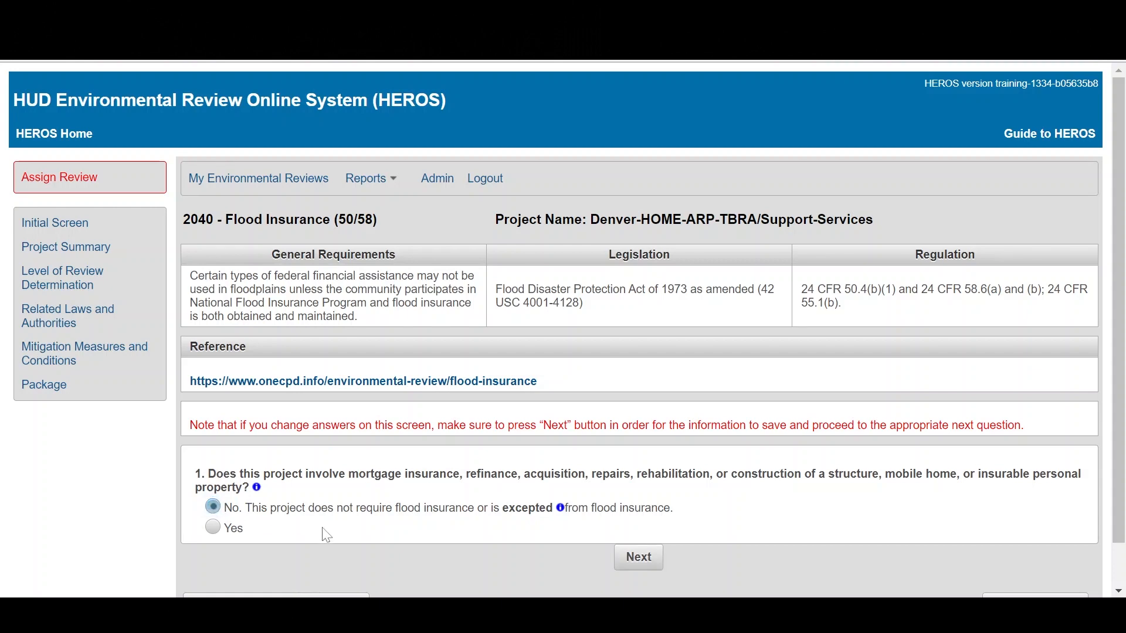
{"action": "left_click", "coordinate": [635, 563]}
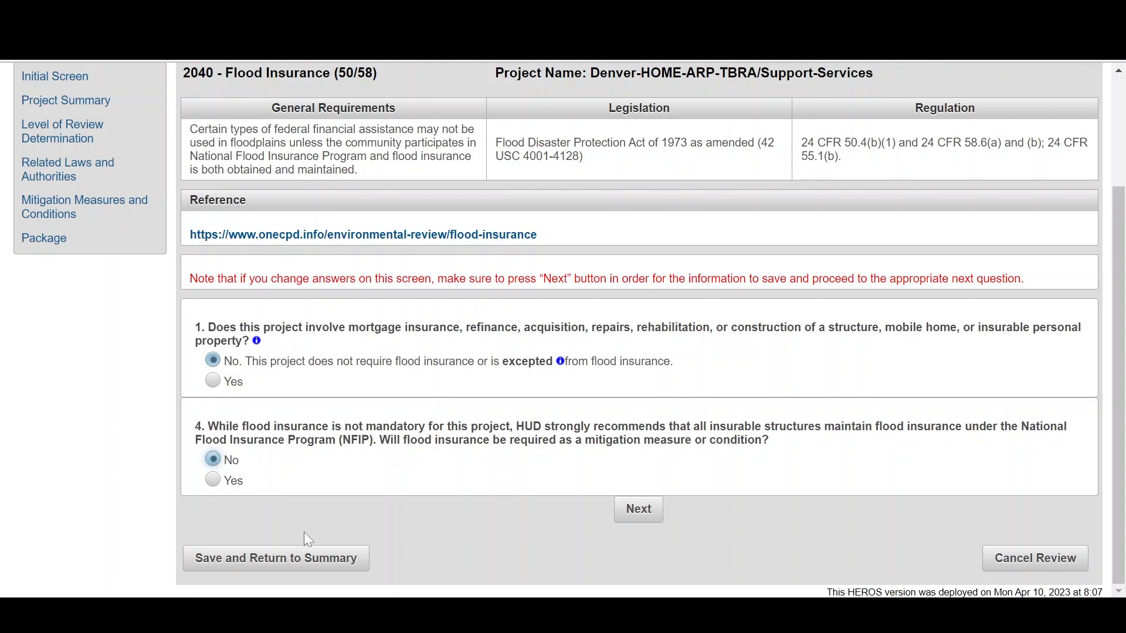
{"action": "left_click", "coordinate": [634, 521]}
{"action": "scroll", "coordinate": [588, 532], "scroll_direction": "down", "scroll_amount": 5}
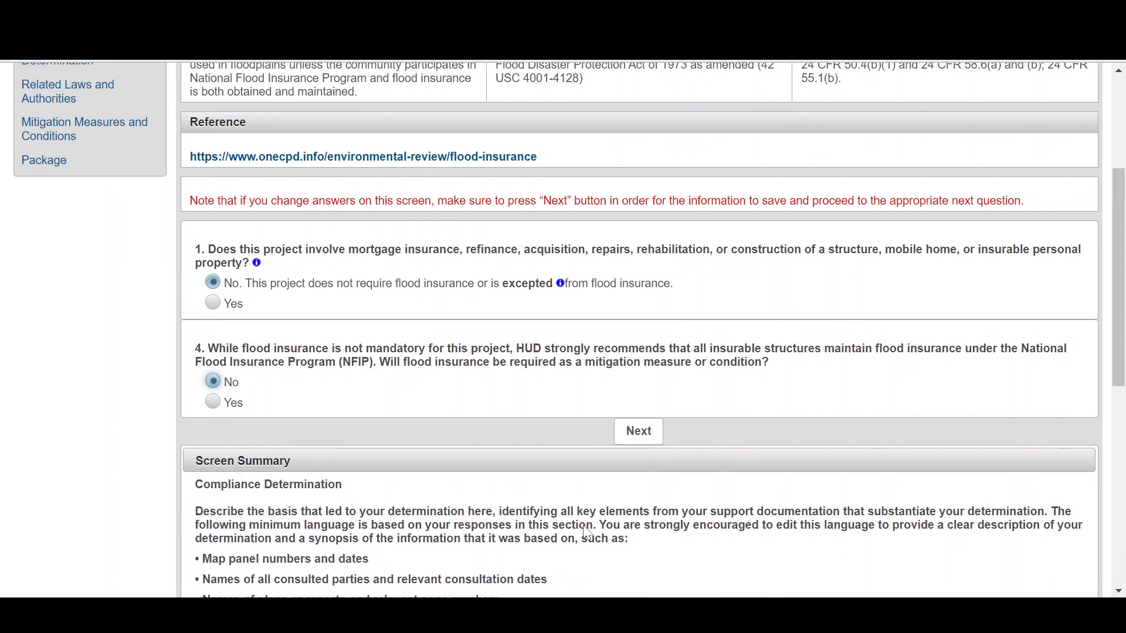
{"action": "scroll", "coordinate": [583, 527], "scroll_direction": "down", "scroll_amount": 3}
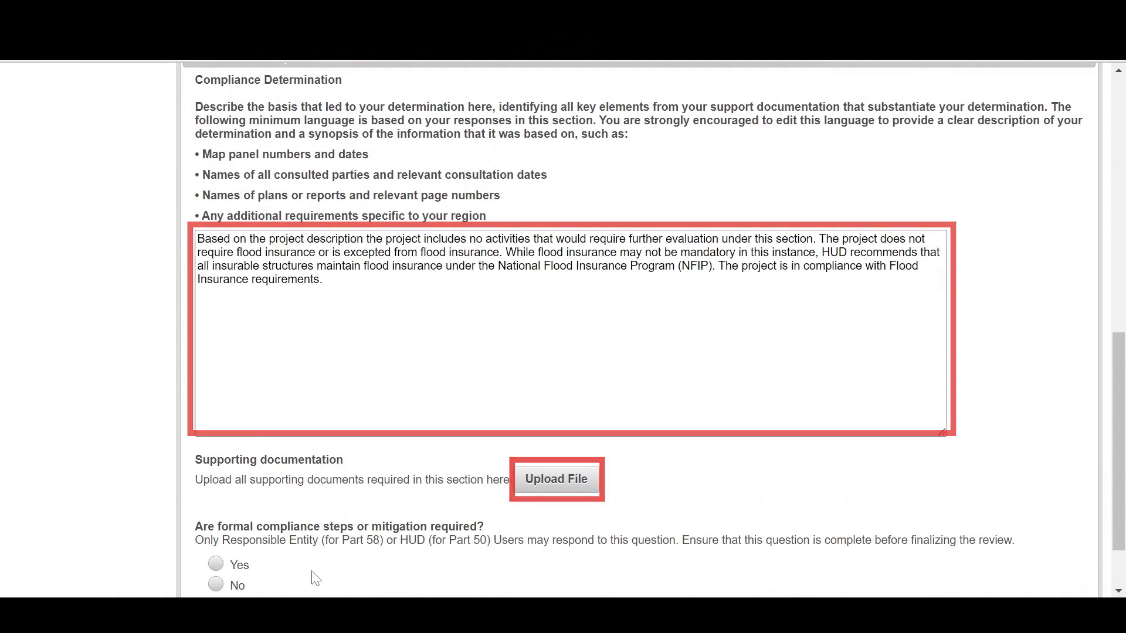
{"action": "left_click", "coordinate": [216, 585]}
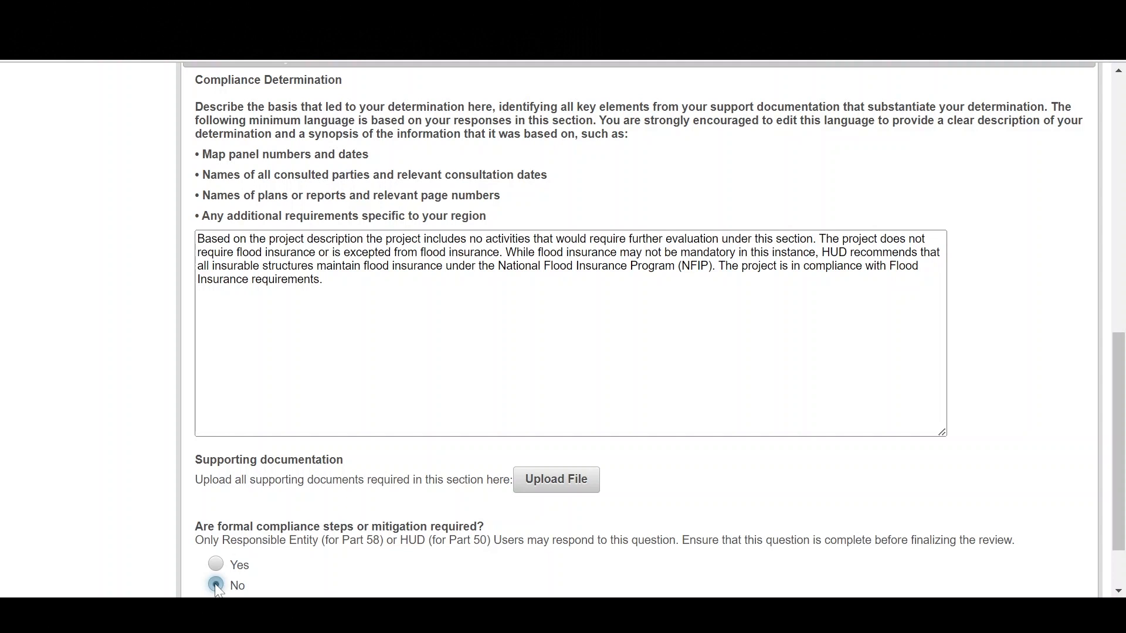
{"action": "scroll", "coordinate": [278, 583], "scroll_direction": "down", "scroll_amount": 2}
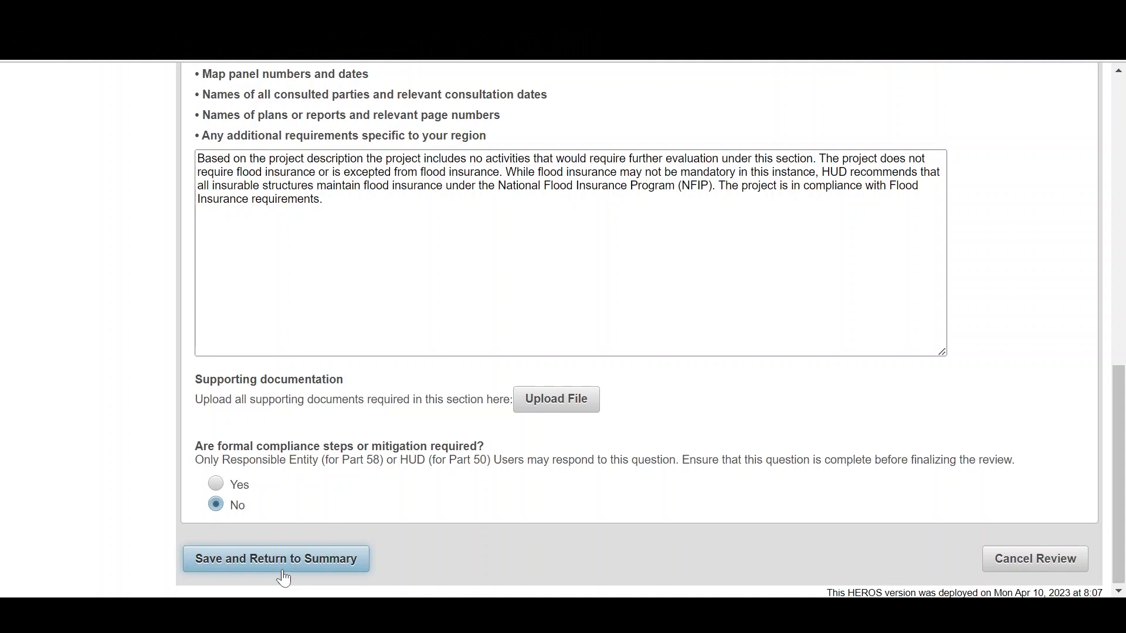
{"action": "left_click", "coordinate": [284, 559]}
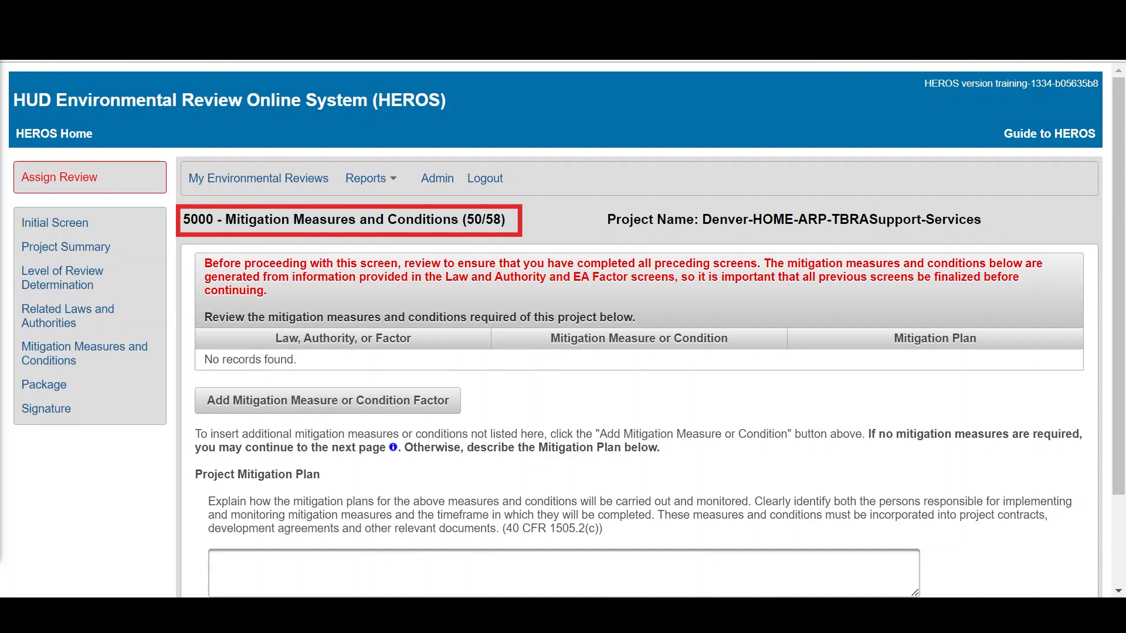
Step: Save the Mitigation Measures and Conditions screen without any mitigation measures, and generate a preview of the environmental review record
{"action": "scroll", "coordinate": [132, 538], "scroll_direction": "down", "scroll_amount": 2}
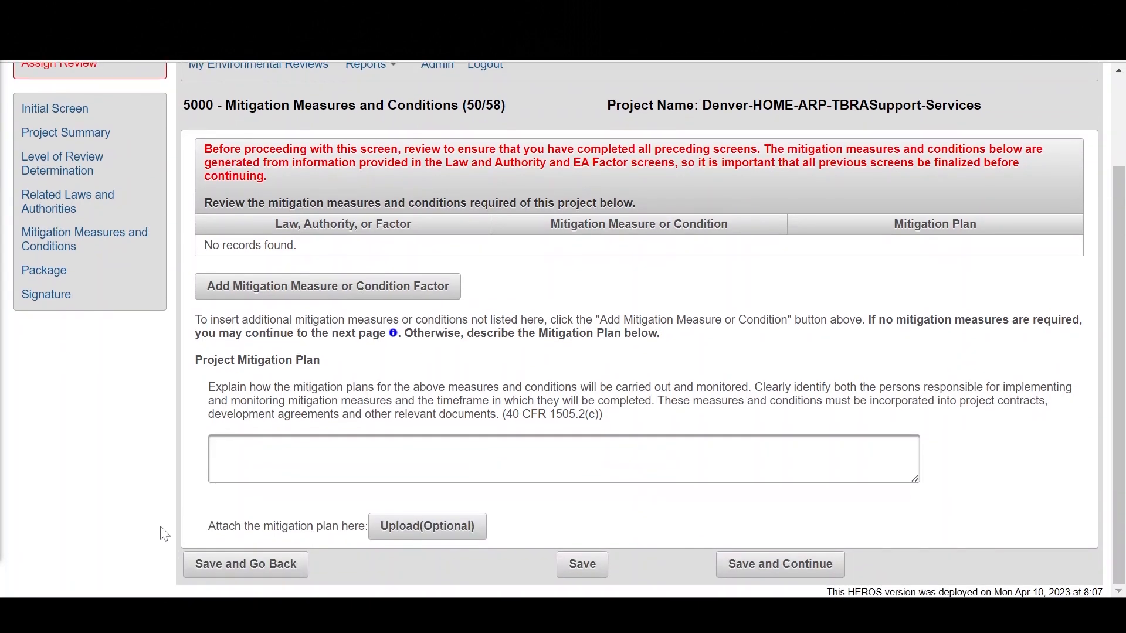
{"action": "left_click", "coordinate": [729, 563]}
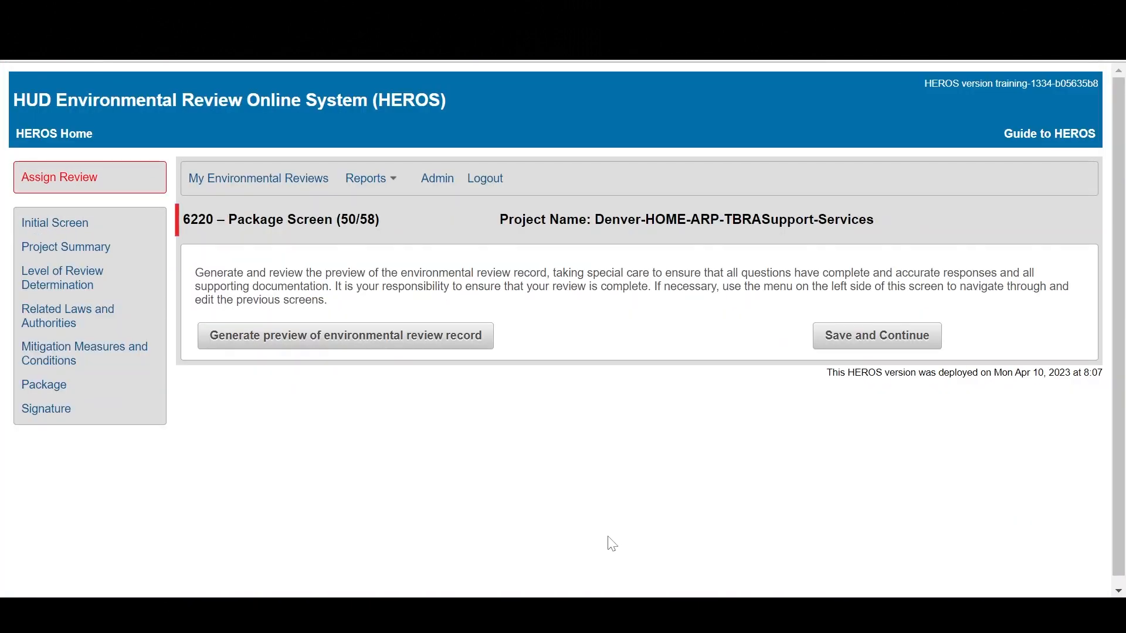
{"action": "left_click", "coordinate": [429, 346]}
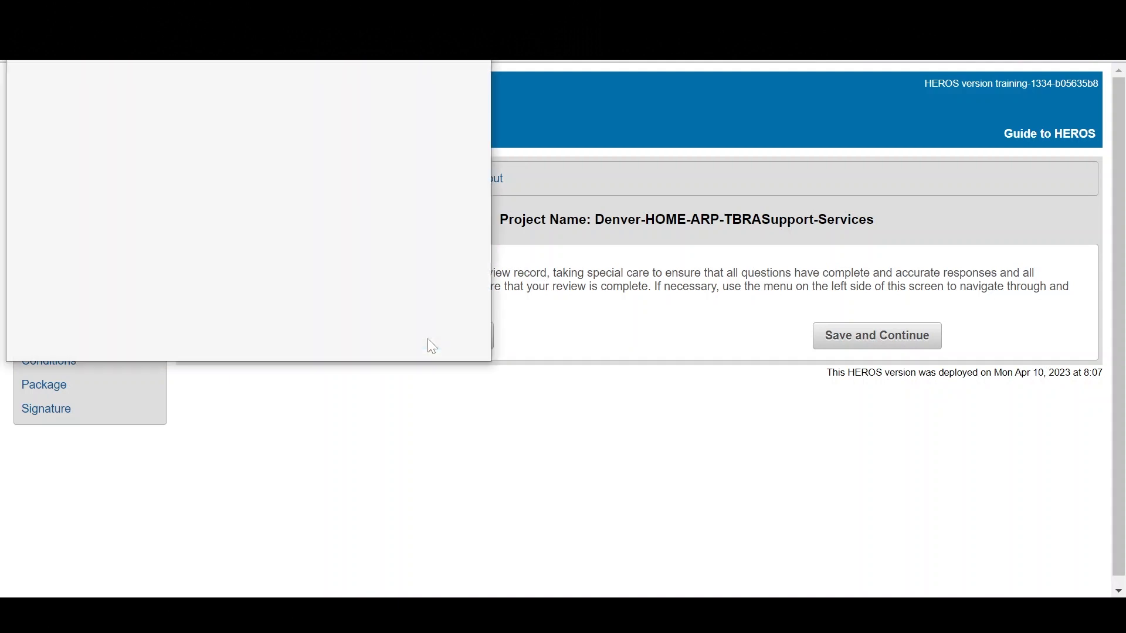